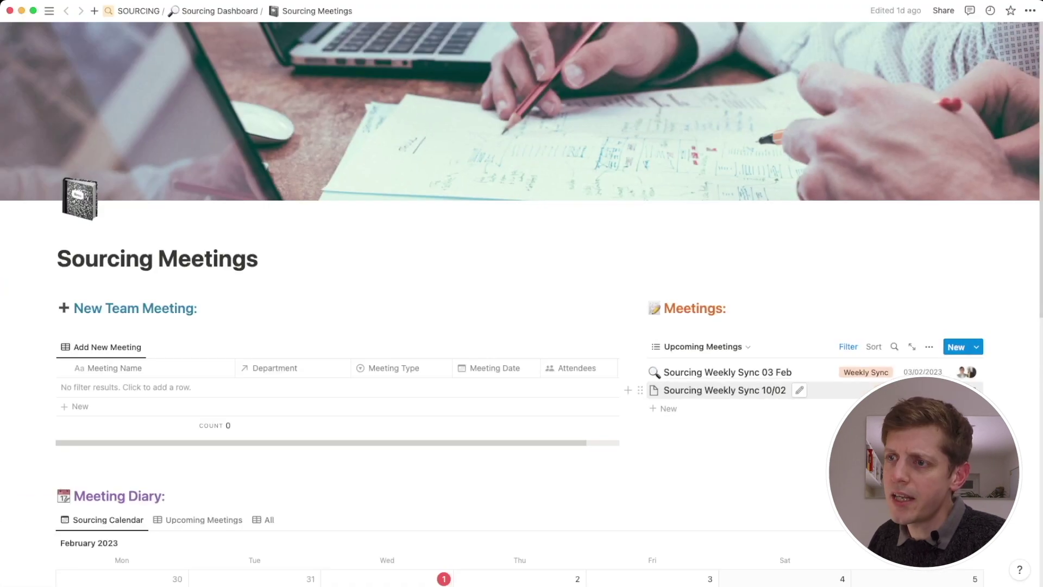
# Create a new entry in the New Team Meeting table titled "Sourcing 1-2-1".
pyautogui.scroll(-5, 722, 390)
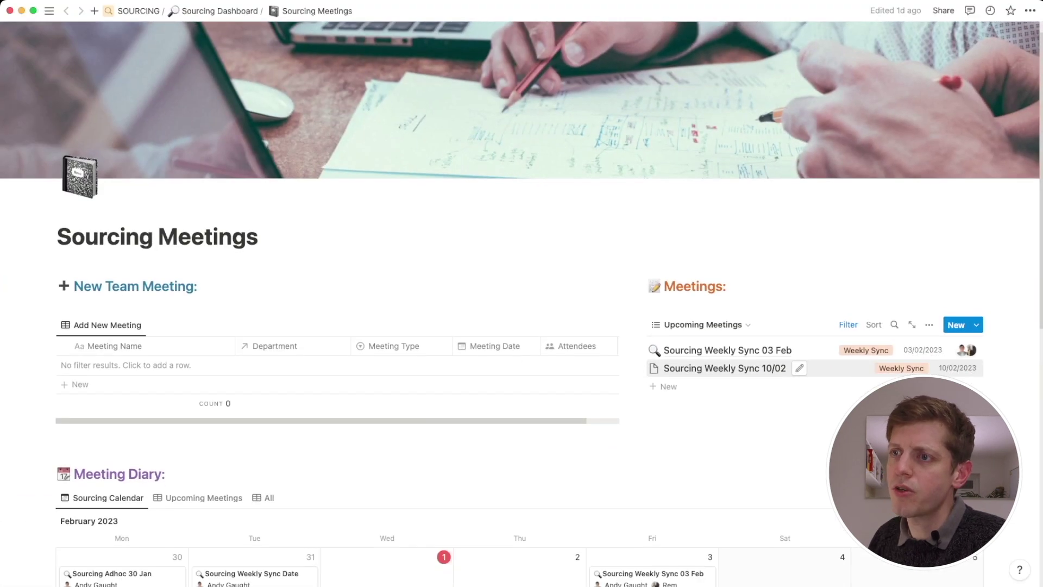
pyautogui.scroll(-2, 918, 217)
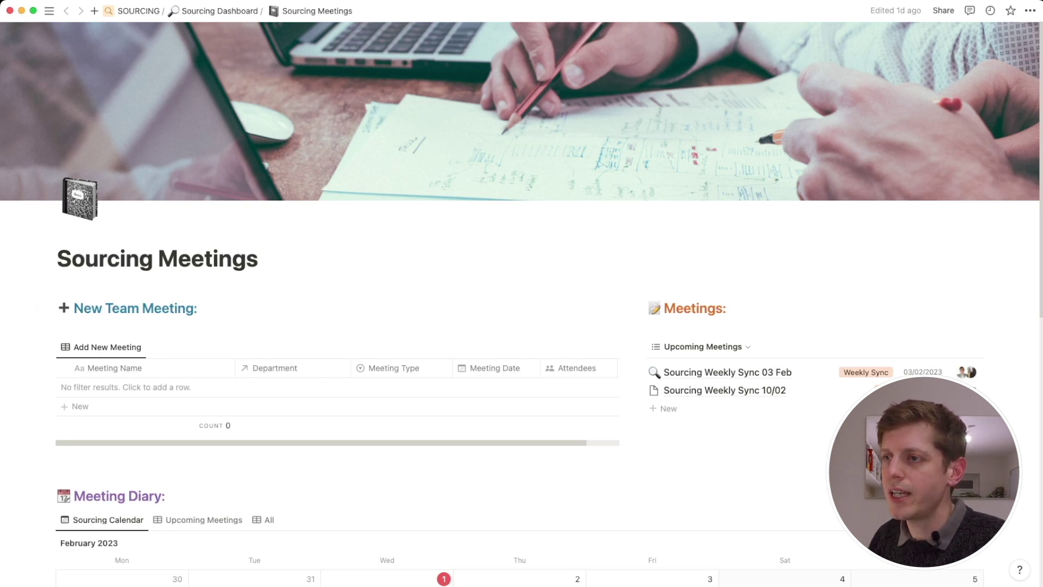
pyautogui.scroll(-1, 521, 304)
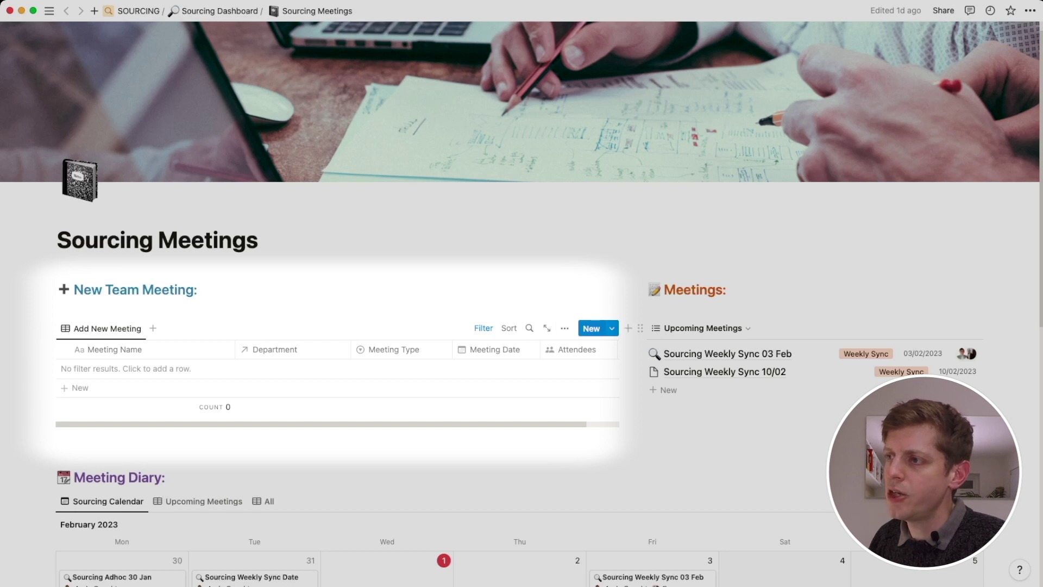
pyautogui.click(591, 328)
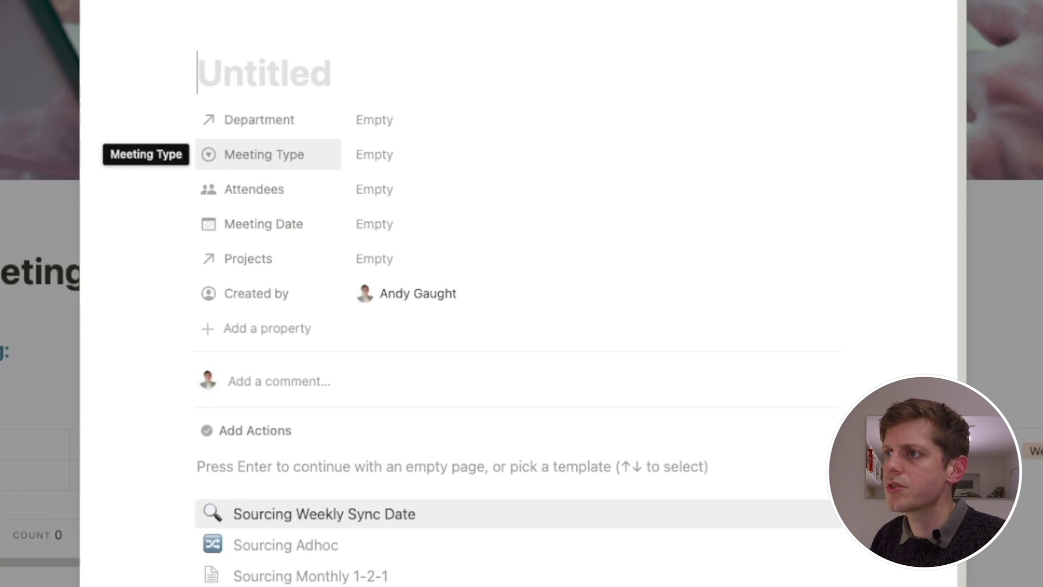
pyautogui.write('Sou')
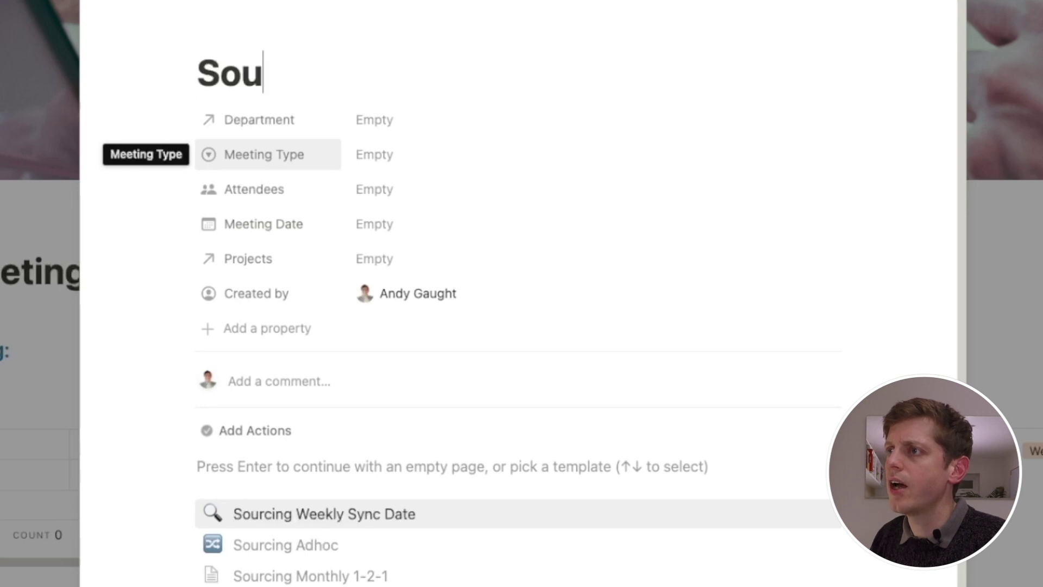
pyautogui.write('rcing 1-2-1')
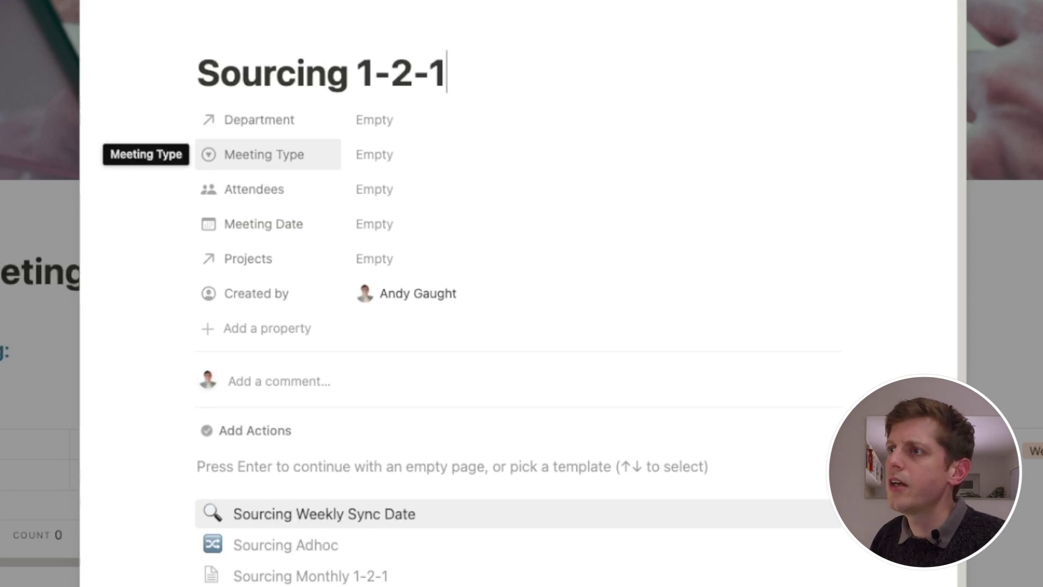
# Link the meeting to the Sourcing department and set its meeting type to Ad Hoc.
pyautogui.click(374, 120)
pyautogui.write('S')
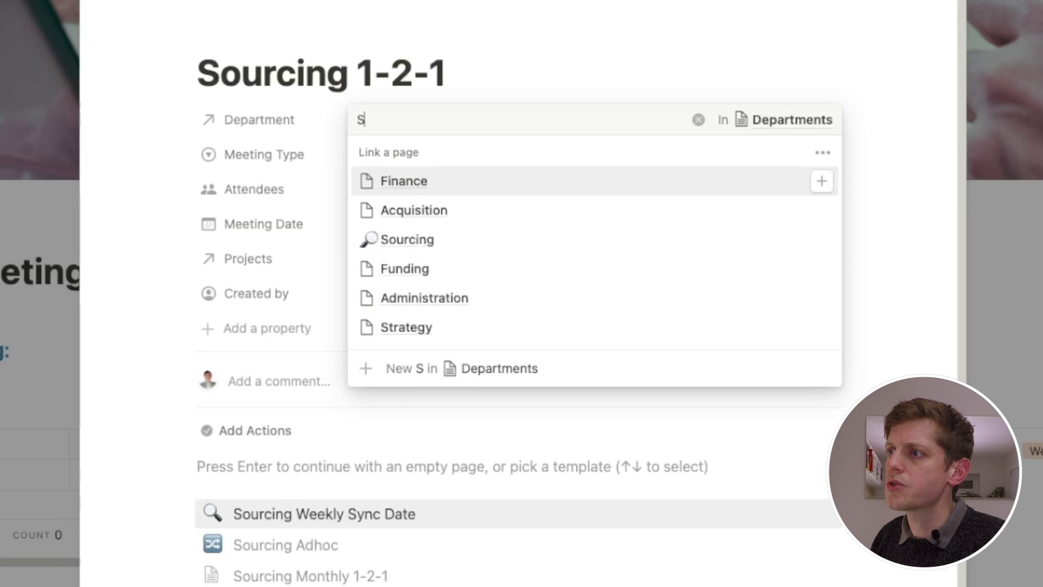
pyautogui.click(407, 211)
pyautogui.click(324, 158)
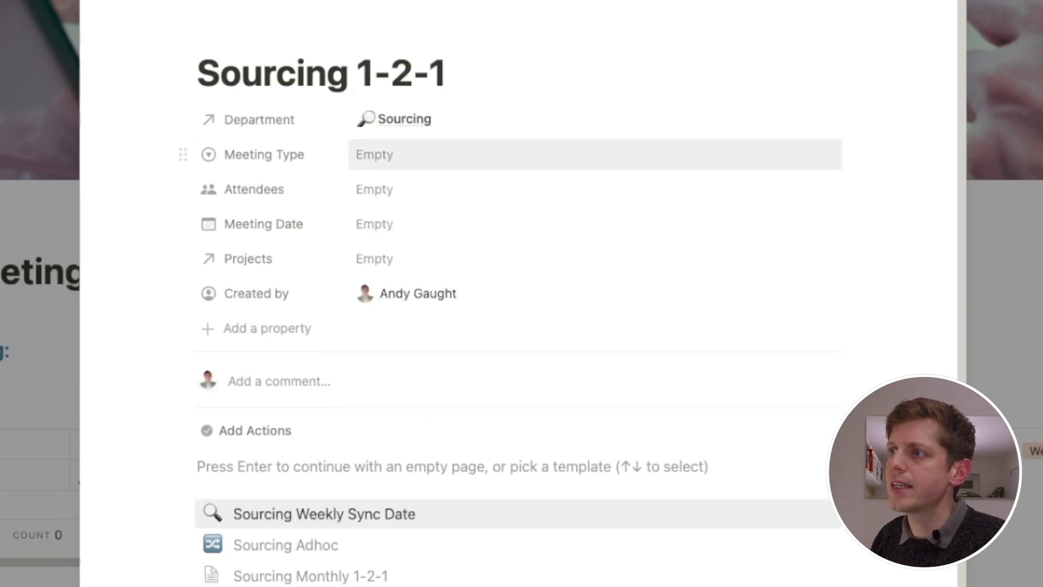
pyautogui.click(375, 155)
pyautogui.press('Up')
pyautogui.press('Return')
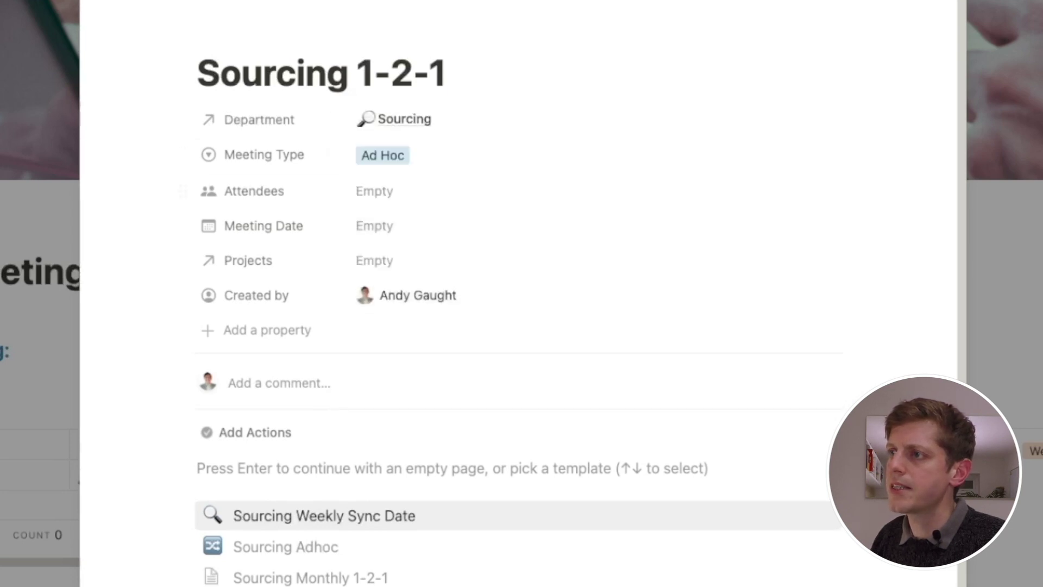
# Add the two team members as attendees and set the meeting date to 02/02/2023.
pyautogui.click(374, 190)
pyautogui.press('Return')
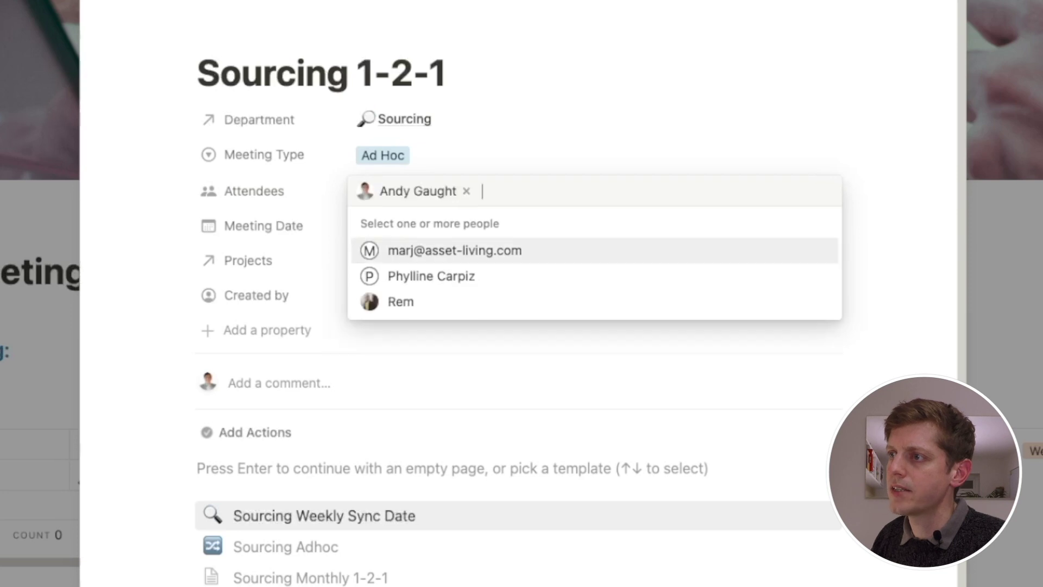
pyautogui.press('Down')
pyautogui.press('Return')
pyautogui.press('Escape')
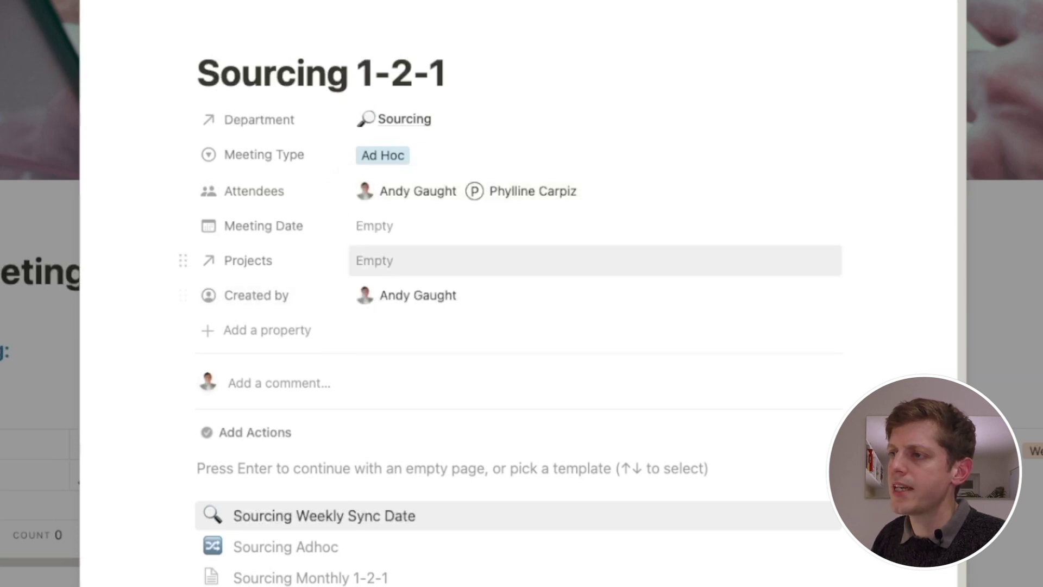
pyautogui.click(380, 226)
pyautogui.click(471, 356)
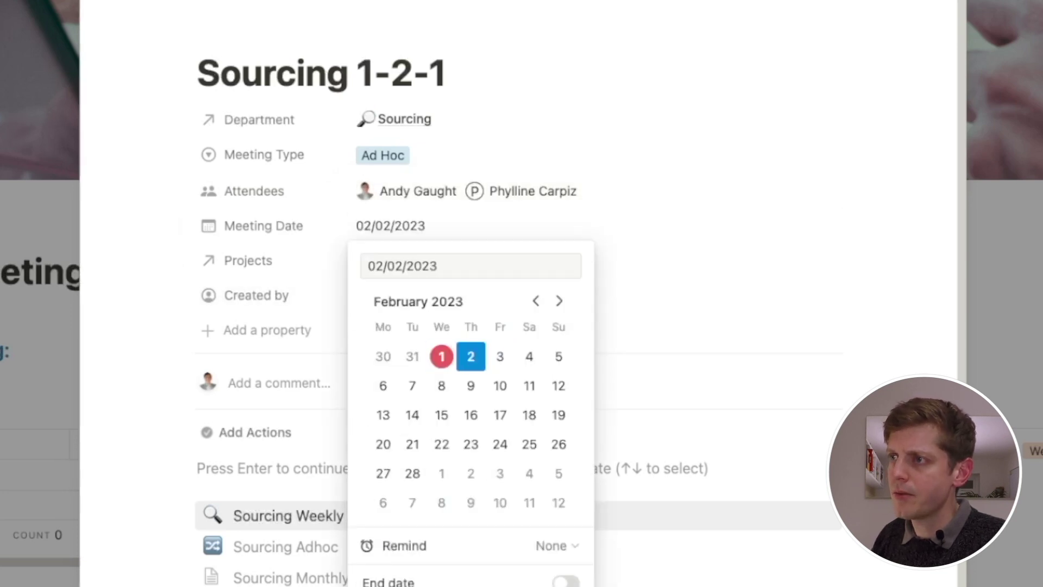
pyautogui.press('Escape')
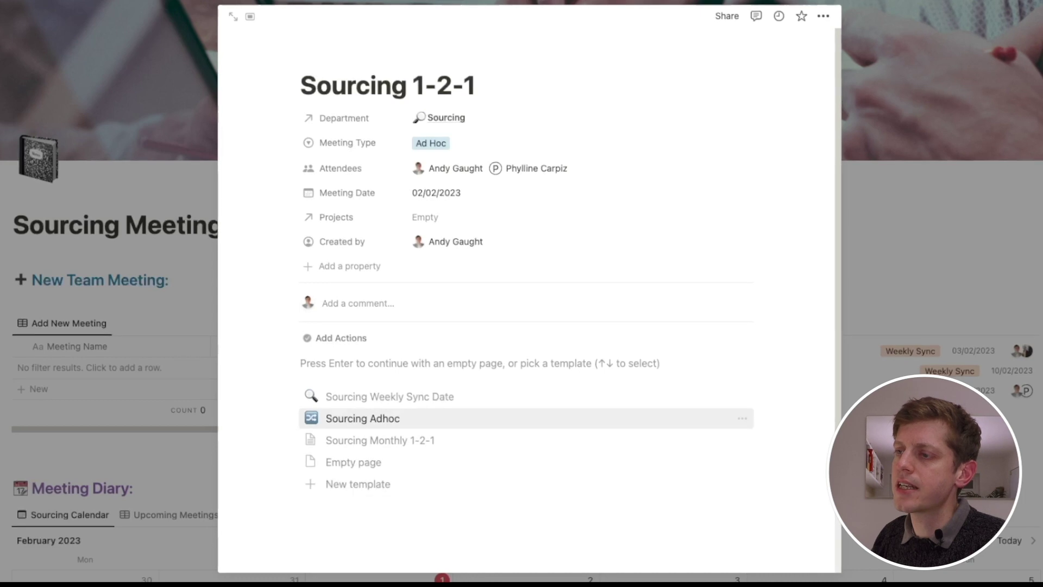
# Apply the Sourcing Adhoc template to the meeting and replace the first agenda item with "Chat about the recent purchase".
pyautogui.press('Return')
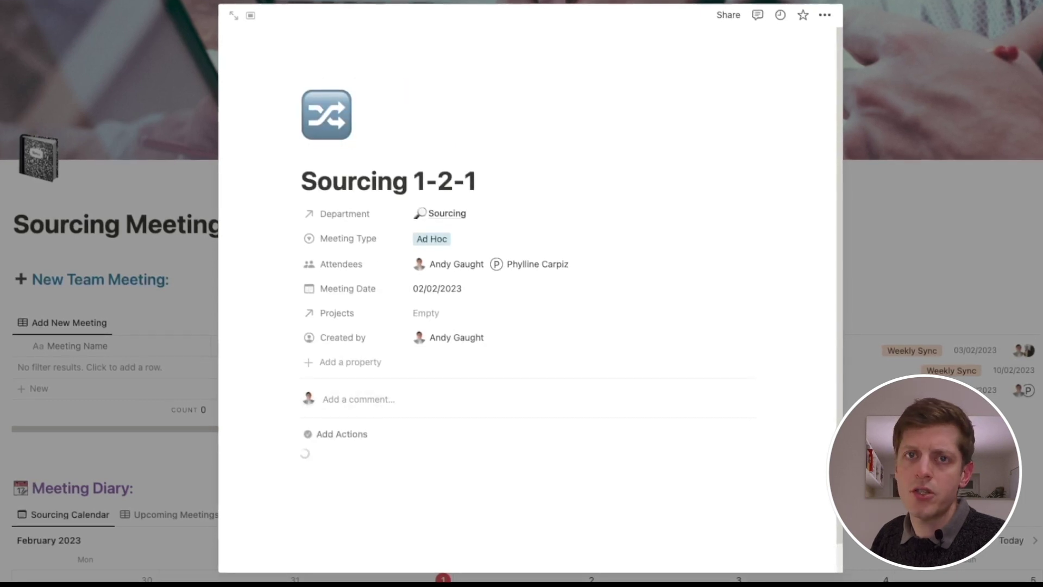
pyautogui.scroll(-1, 531, 288)
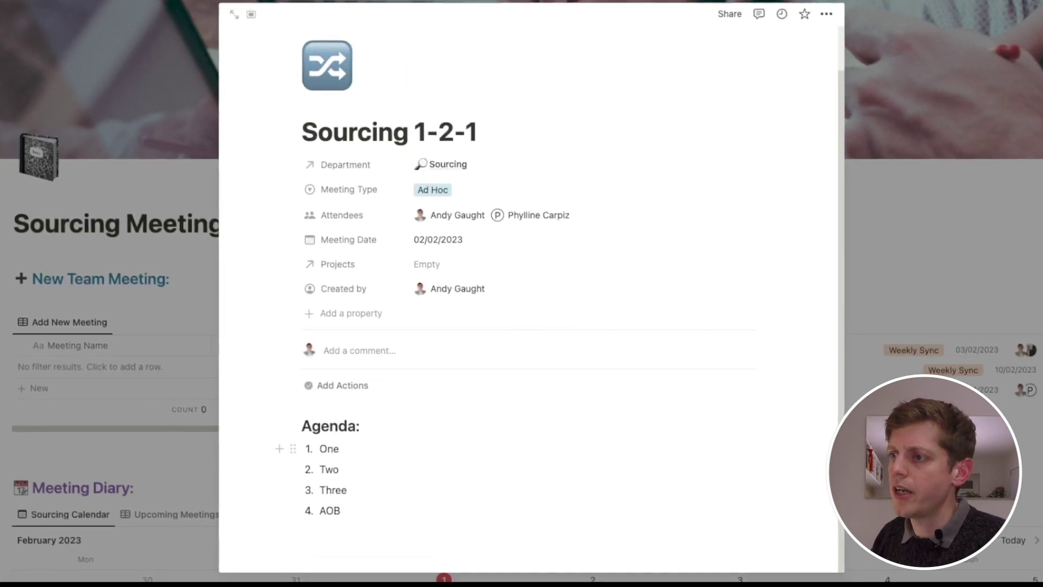
pyautogui.click(340, 450)
pyautogui.press('BackSpace')
pyautogui.press('BackSpace')
pyautogui.press('BackSpace')
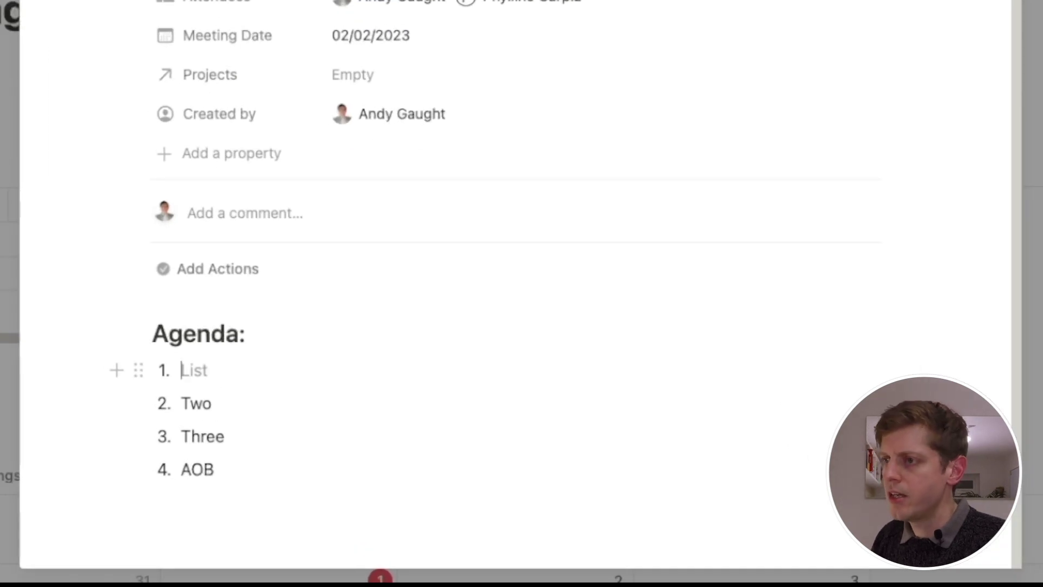
pyautogui.write('Chat about ther ecen')
pyautogui.press('BackSpace')
pyautogui.press('BackSpace')
pyautogui.press('BackSpace')
pyautogui.press('BackSpace')
pyautogui.press('BackSpace')
pyautogui.press('BackSpace')
pyautogui.write('recent purchase')
# Replace the second agenda item with "Outstanding blockers" and remove the third placeholder item above AOB.
pyautogui.press('BackSpace')
pyautogui.press('BackSpace')
pyautogui.press('BackSpace')
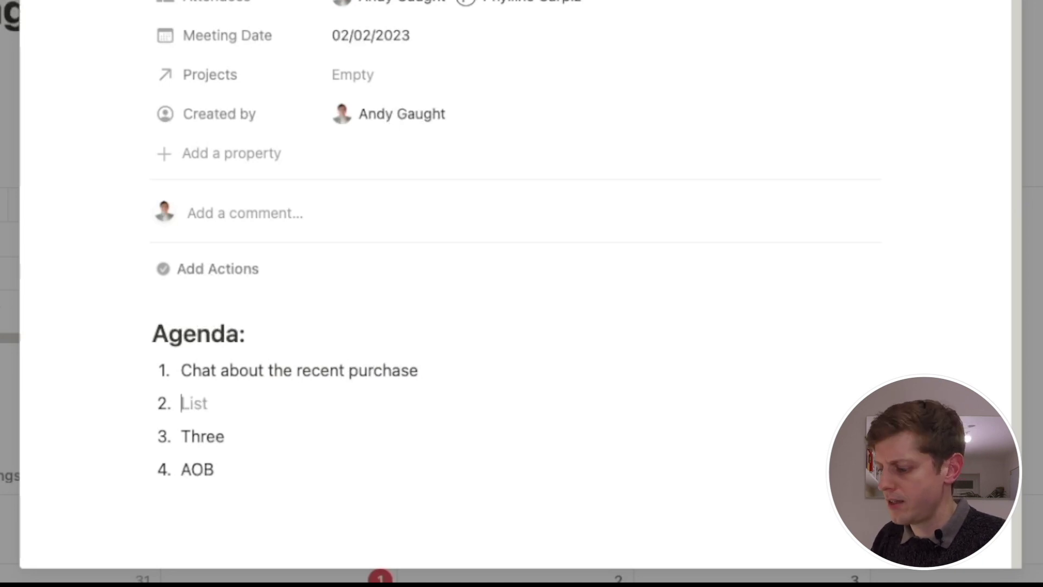
pyautogui.write('Outstanding bl')
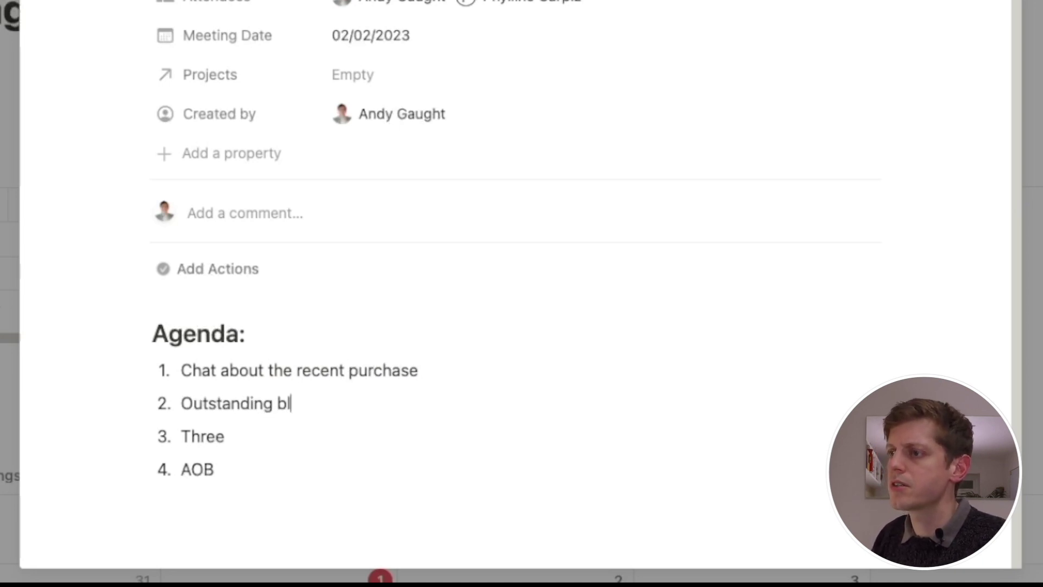
pyautogui.write('ockers')
pyautogui.press('Down')
pyautogui.press('BackSpace')
pyautogui.press('BackSpace')
pyautogui.press('BackSpace')
pyautogui.press('BackSpace')
pyautogui.press('BackSpace')
pyautogui.press('BackSpace')
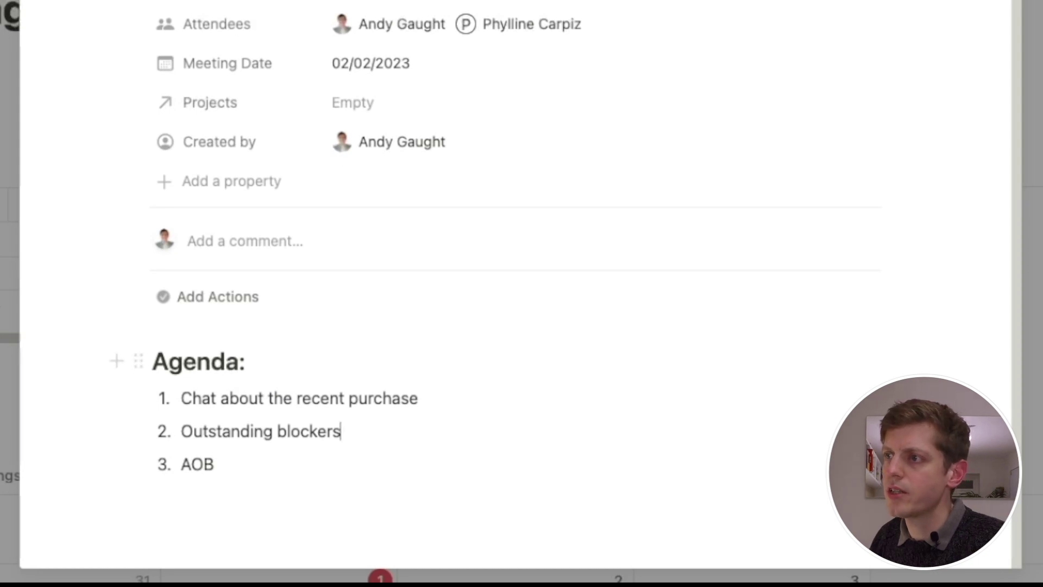
pyautogui.scroll(-4, 761, 351)
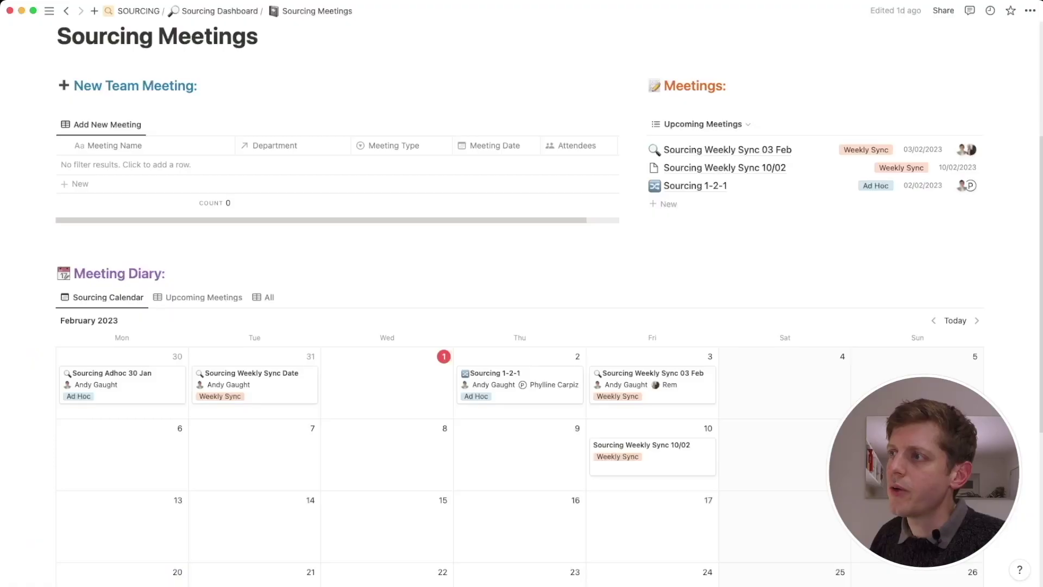
# Add a new view named "Past Meeting" to the Meetings list beside the Upcoming Meetings view.
pyautogui.scroll(-3, 706, 380)
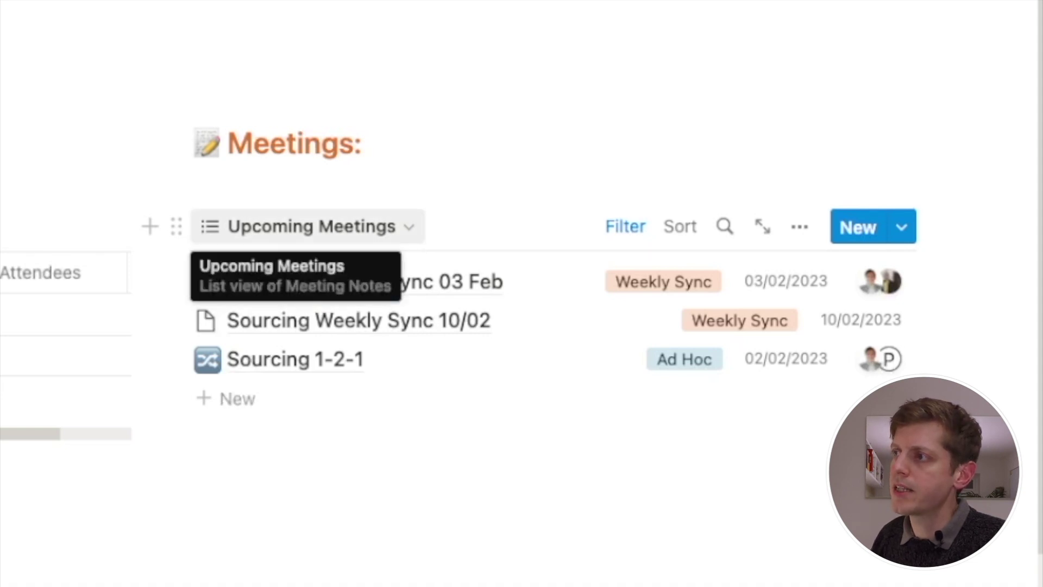
pyautogui.click(311, 226)
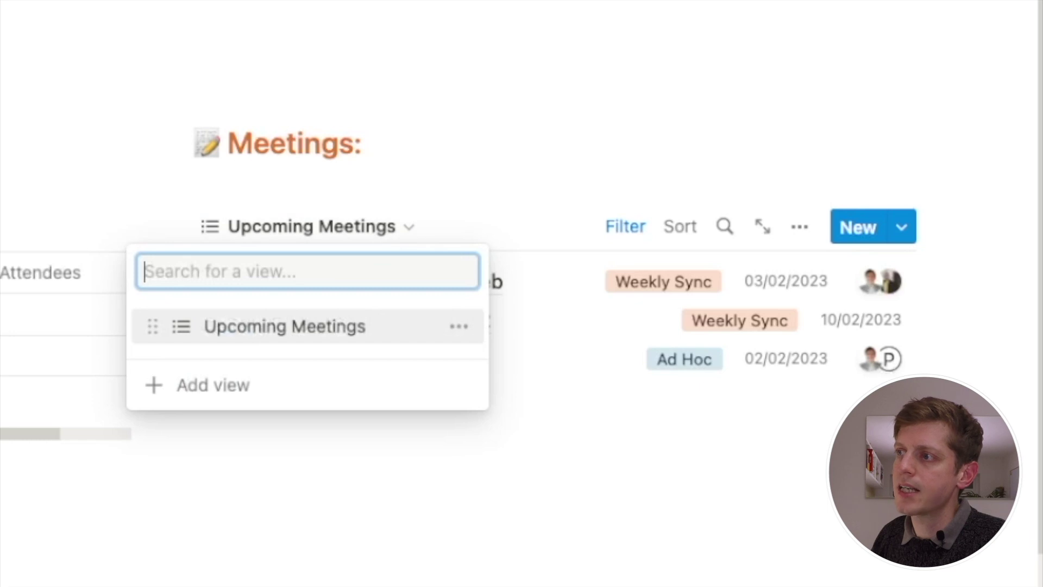
pyautogui.click(213, 385)
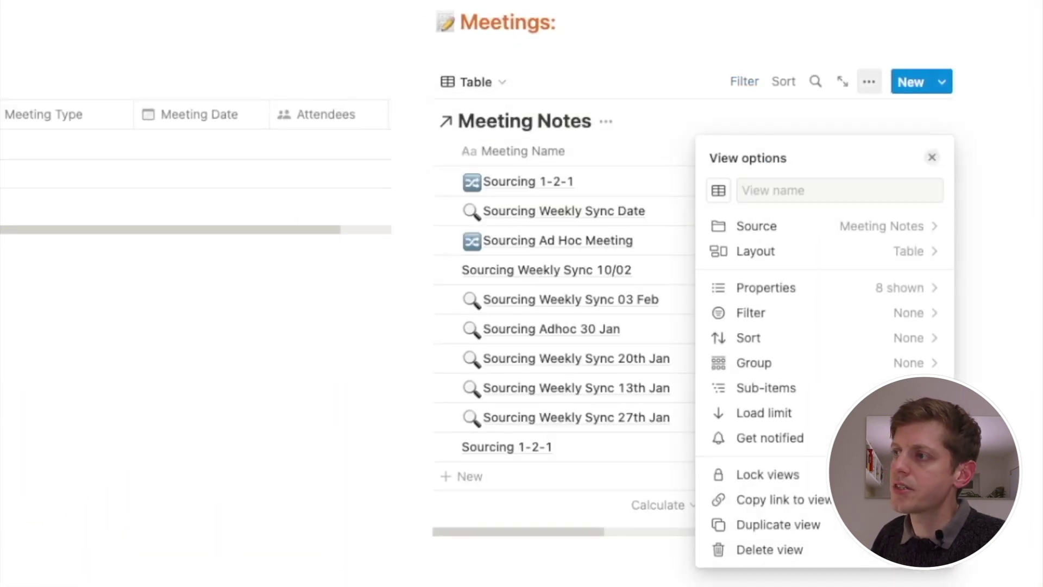
pyautogui.click(840, 191)
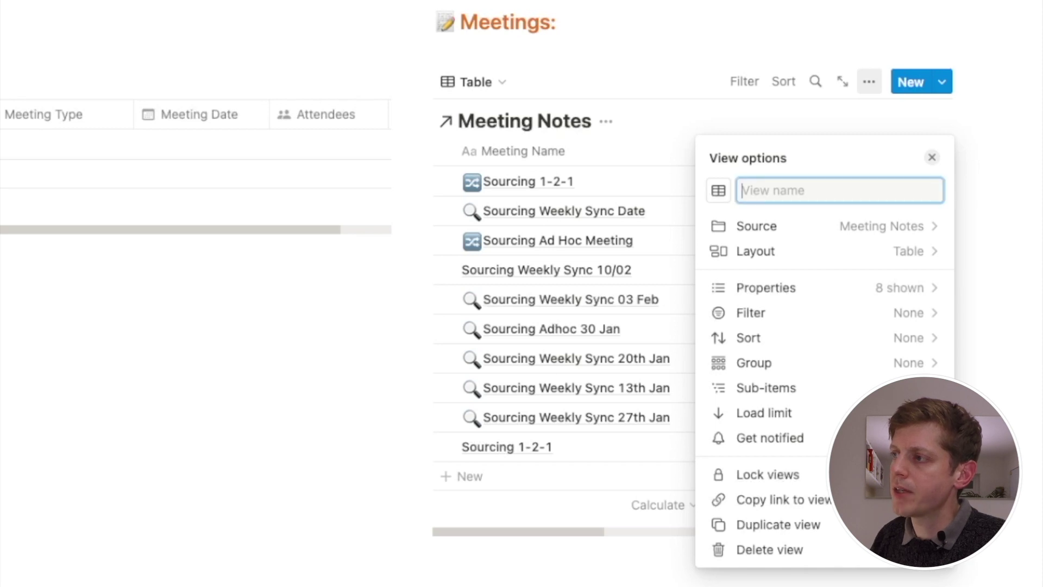
pyautogui.write('past Meeting')
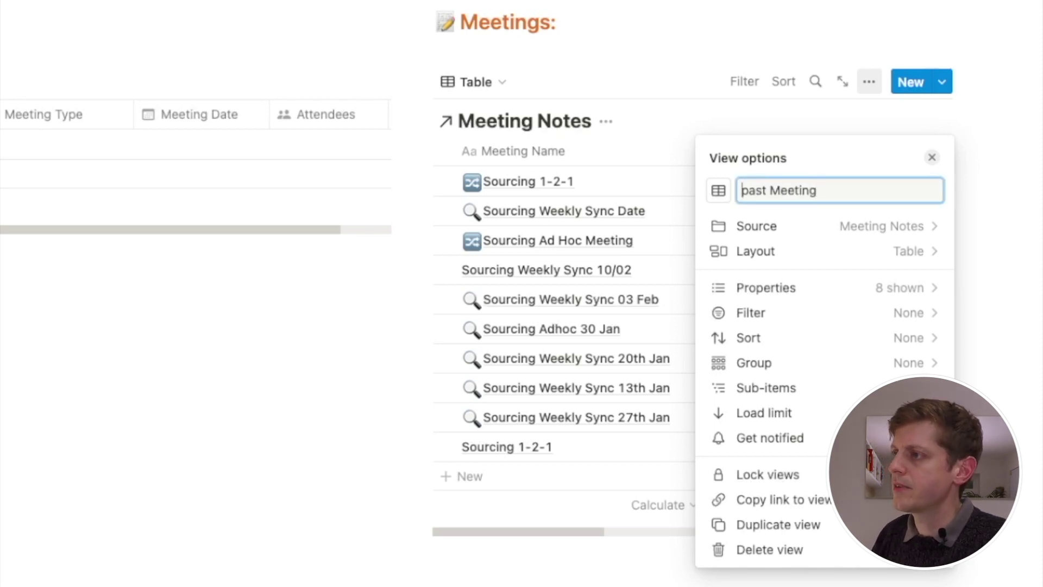
pyautogui.press('Delete')
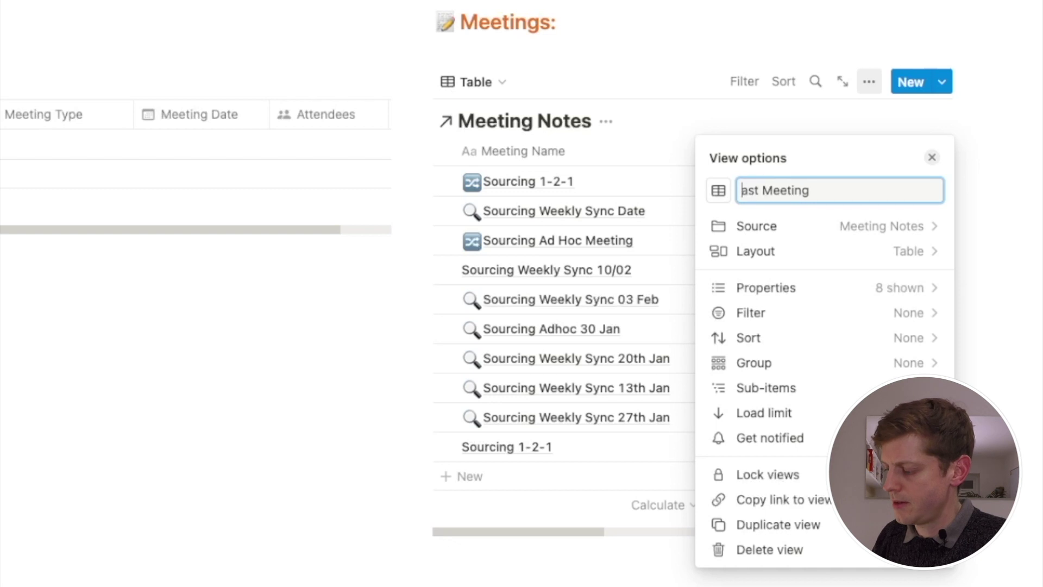
pyautogui.write('P')
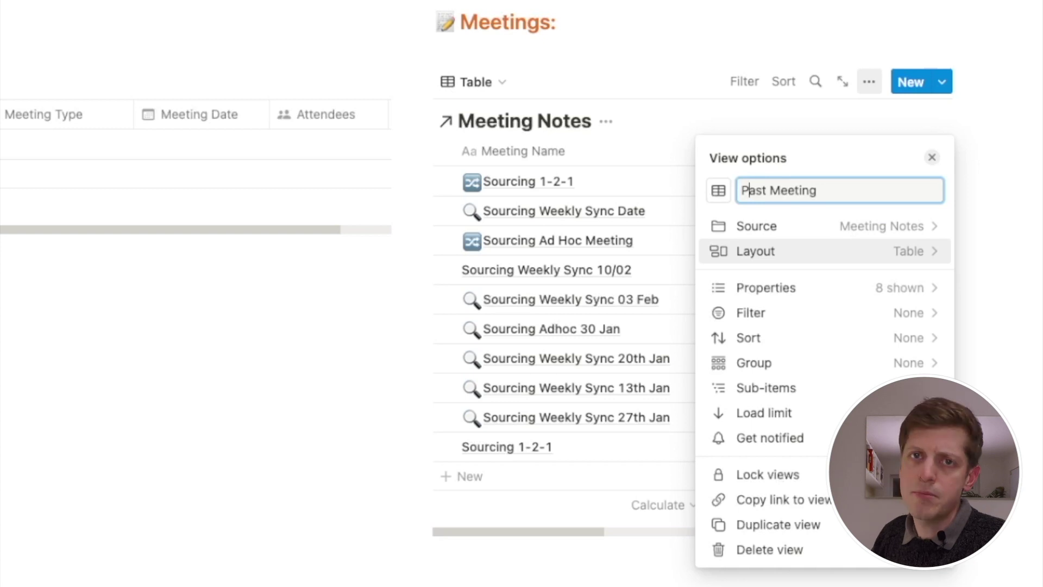
# Change the Past Meeting view to the List layout and hide its database title.
pyautogui.click(755, 251)
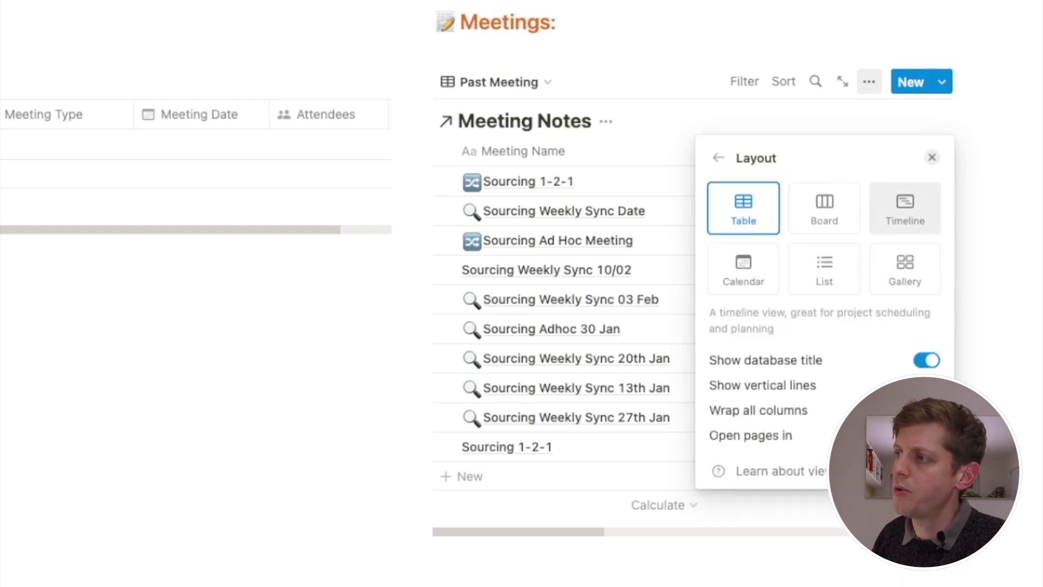
pyautogui.click(824, 268)
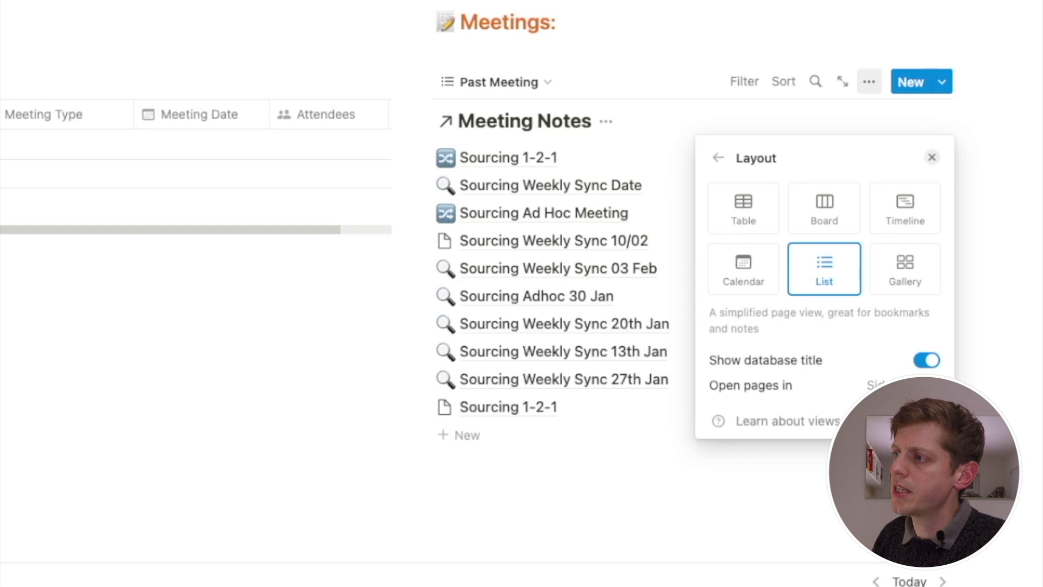
pyautogui.click(927, 360)
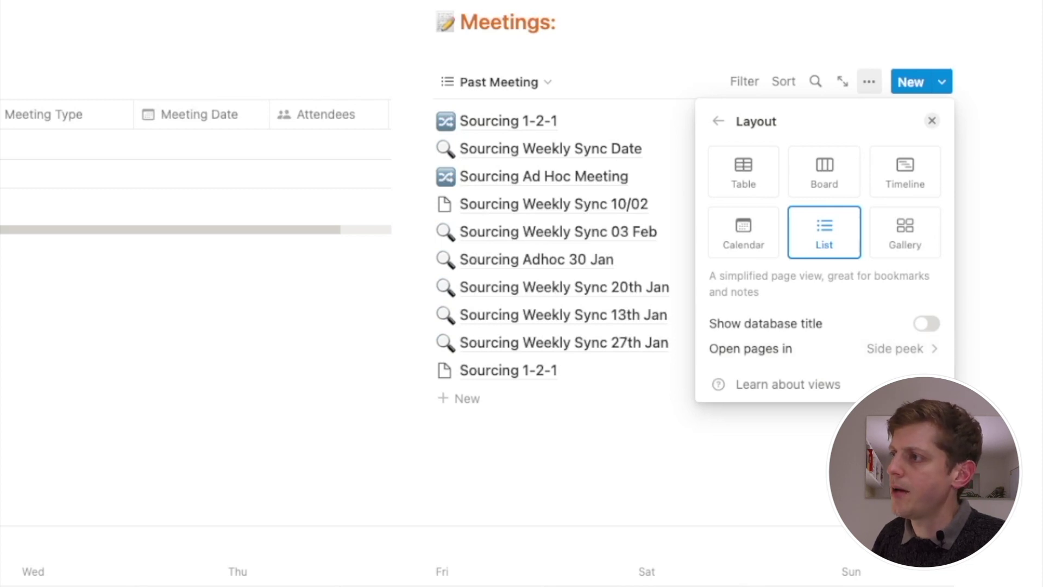
# Show the Attendees property in the Past Meeting list.
pyautogui.click(718, 120)
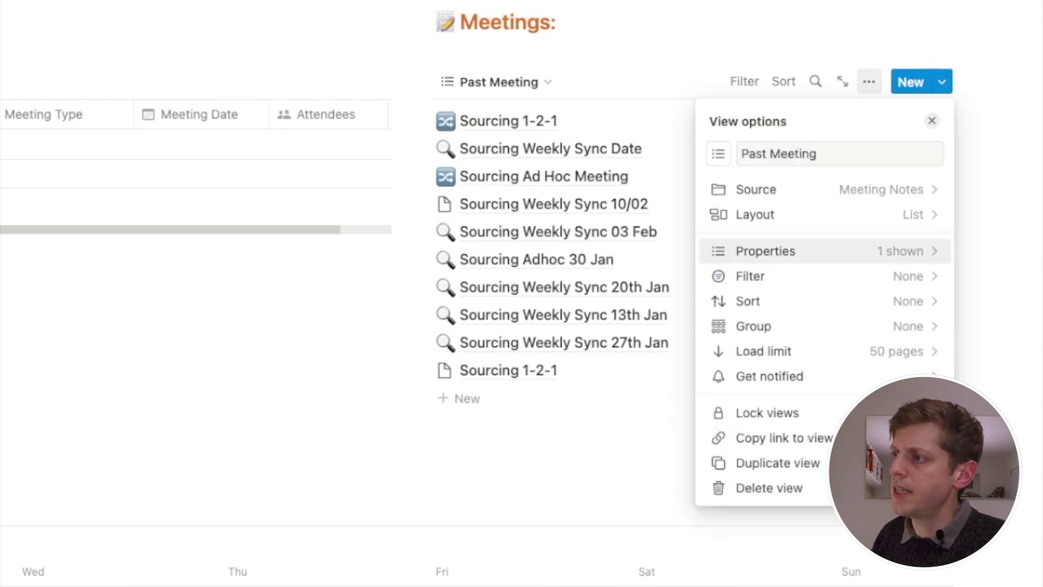
pyautogui.click(766, 251)
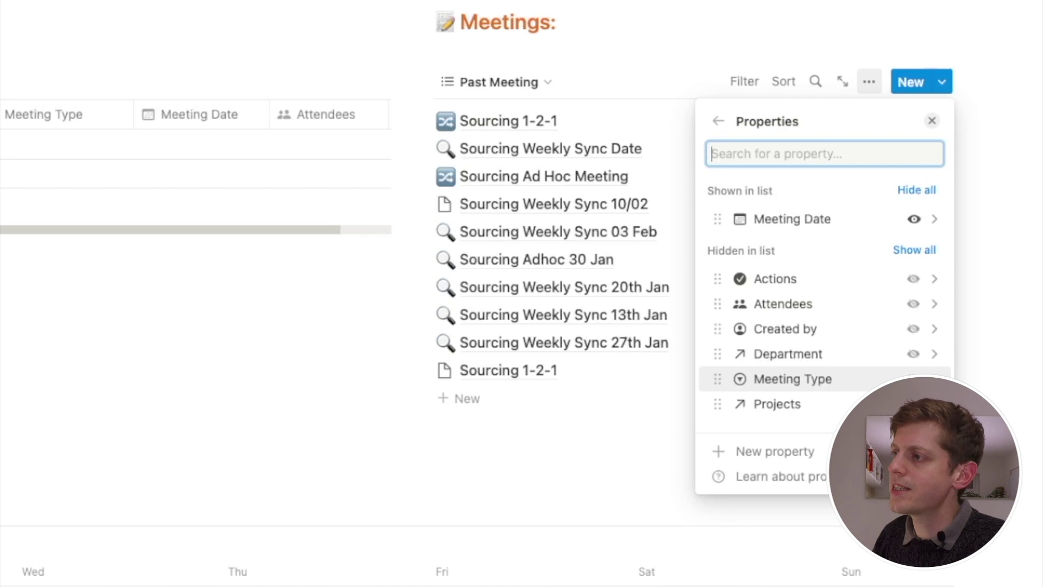
pyautogui.click(913, 303)
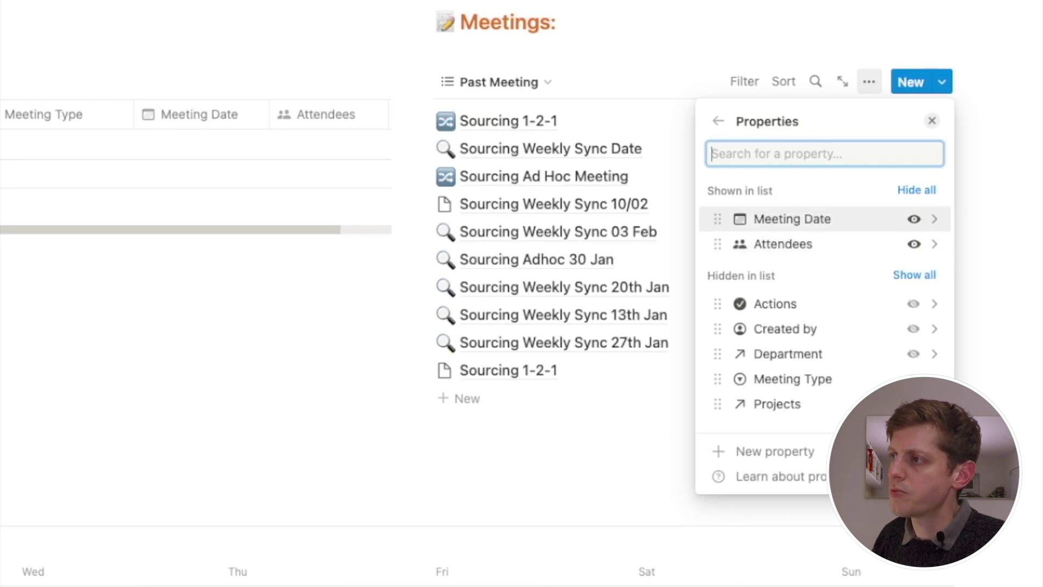
pyautogui.click(718, 121)
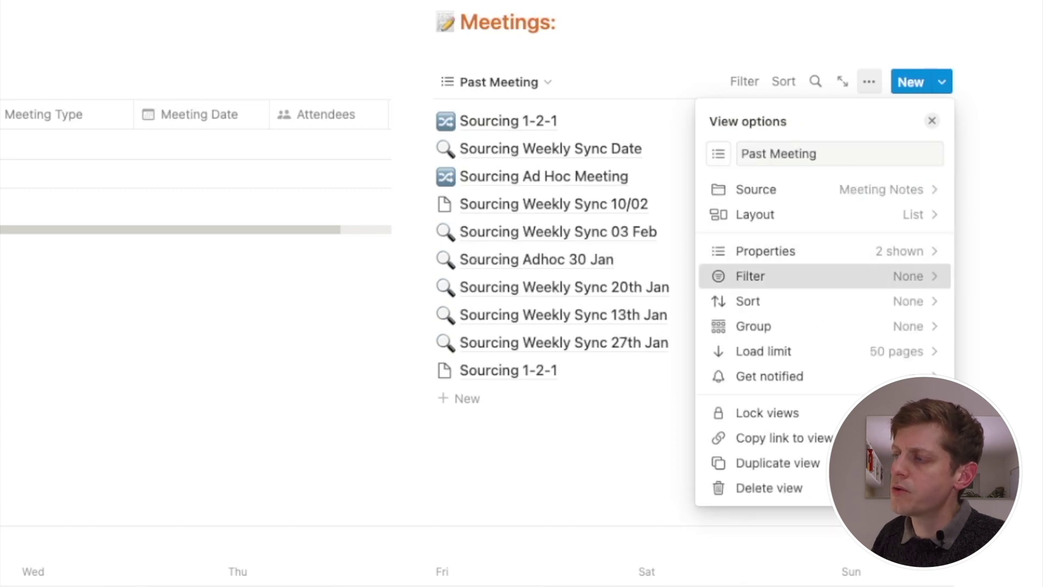
# Filter the Past Meeting view to entries whose Meeting Date is on or before Today.
pyautogui.click(760, 276)
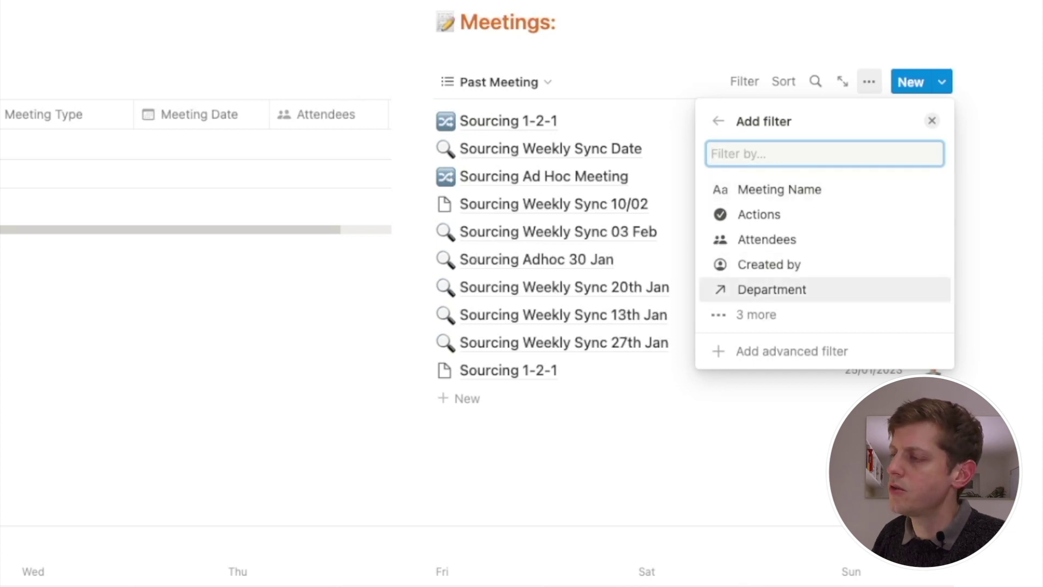
pyautogui.click(755, 315)
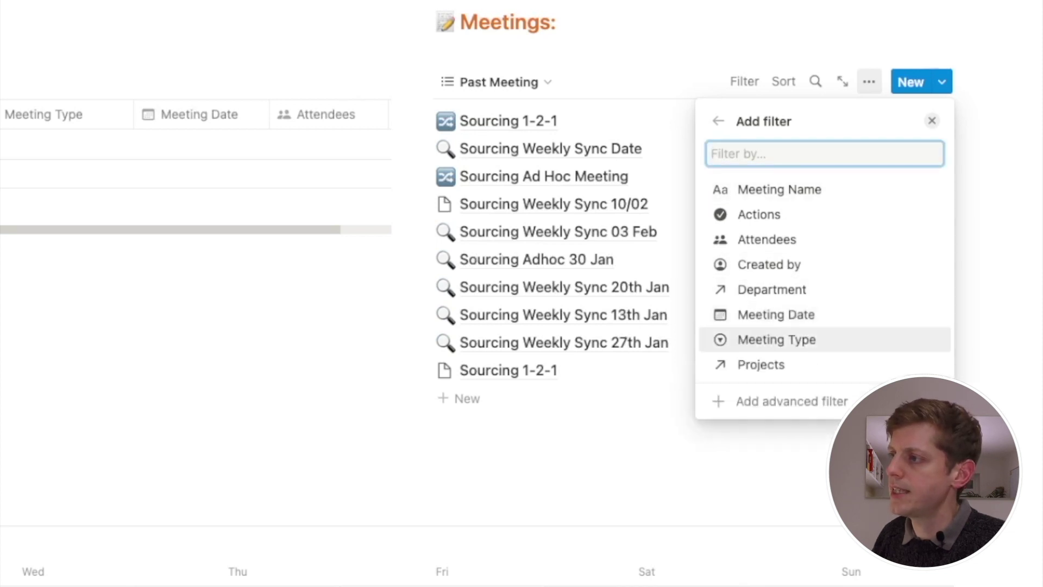
pyautogui.click(764, 313)
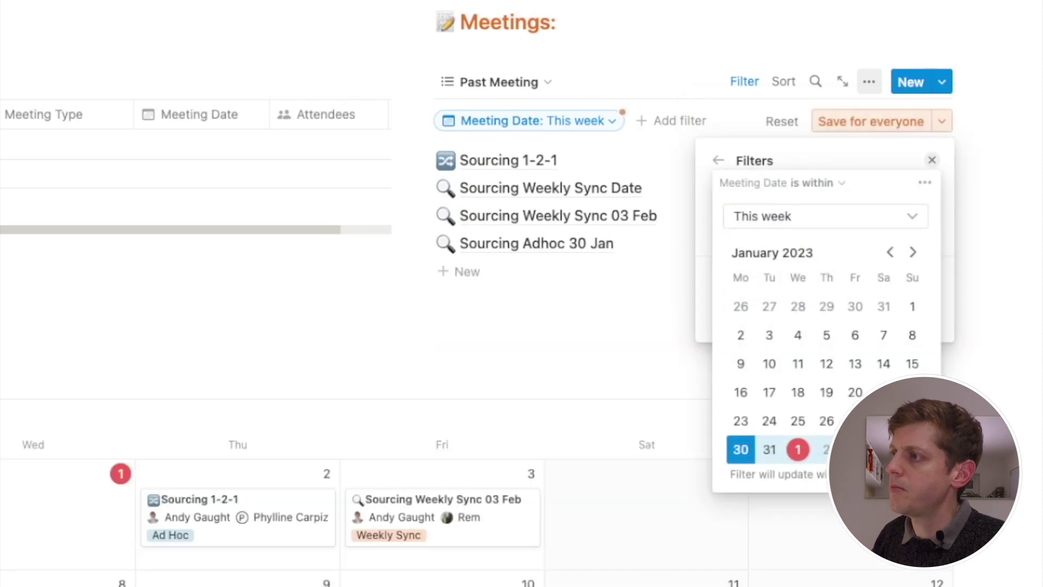
pyautogui.click(815, 183)
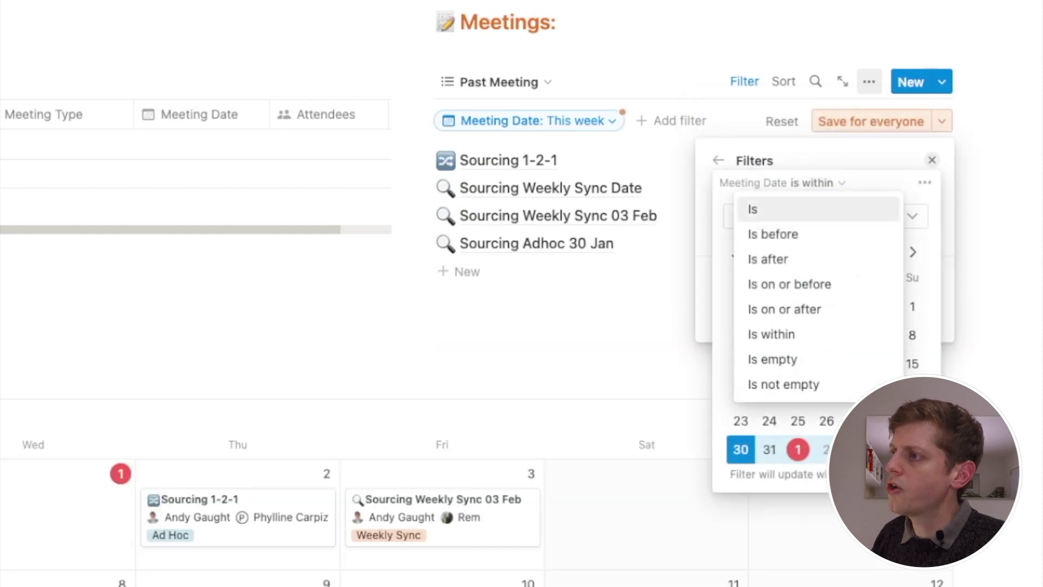
pyautogui.click(790, 283)
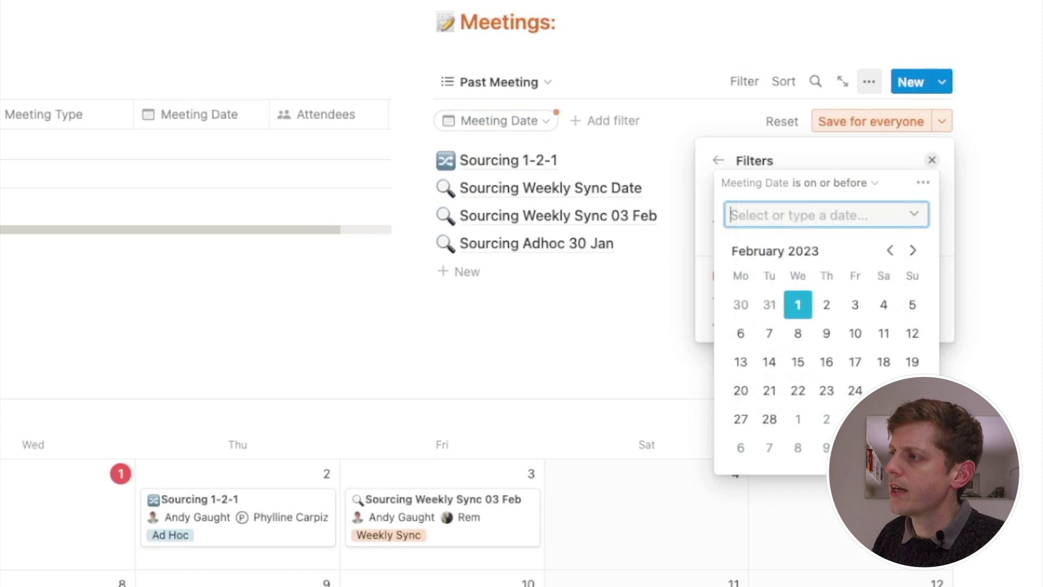
pyautogui.click(914, 213)
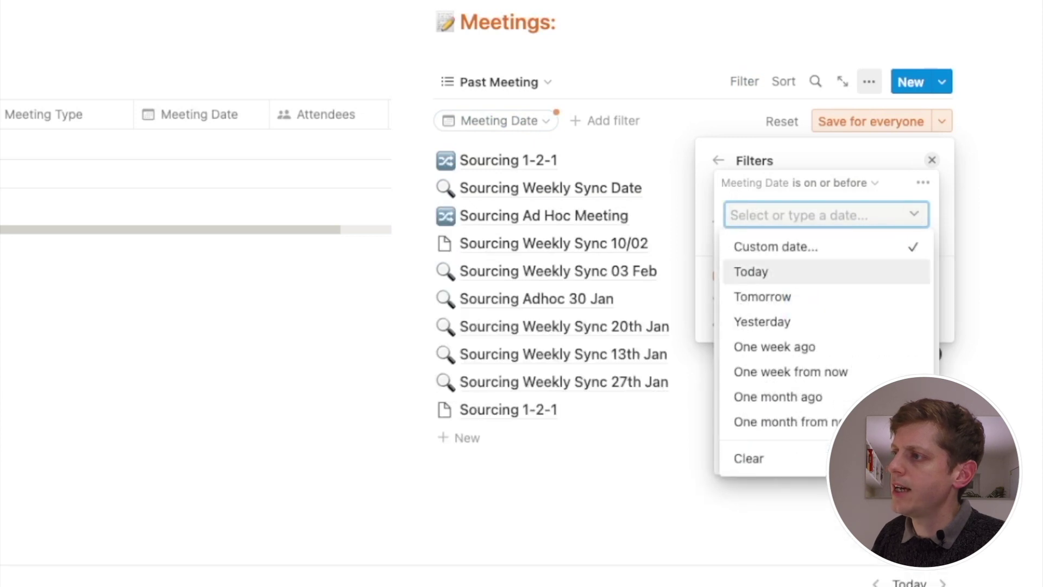
pyautogui.click(761, 272)
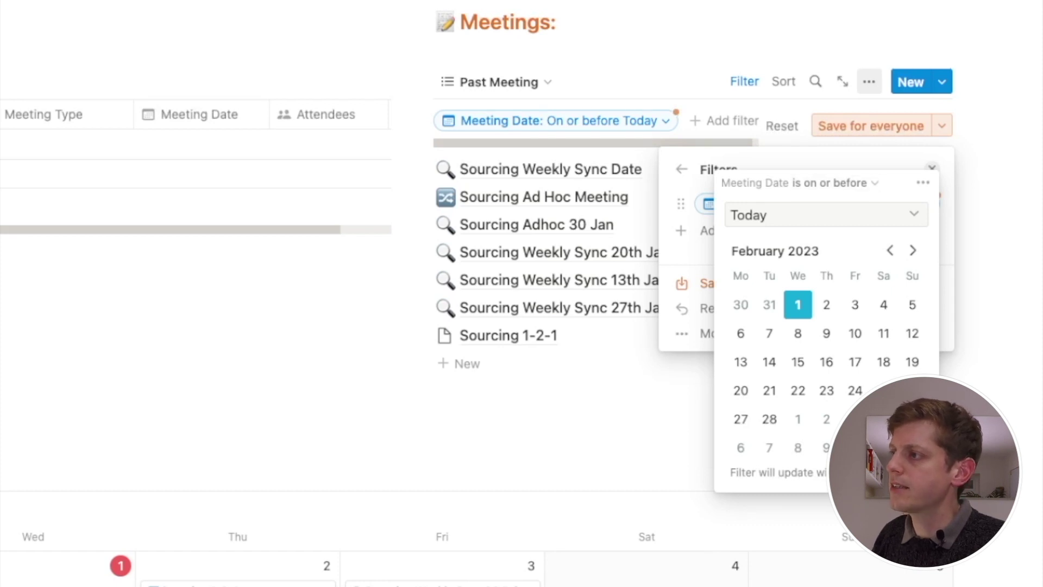
pyautogui.click(682, 169)
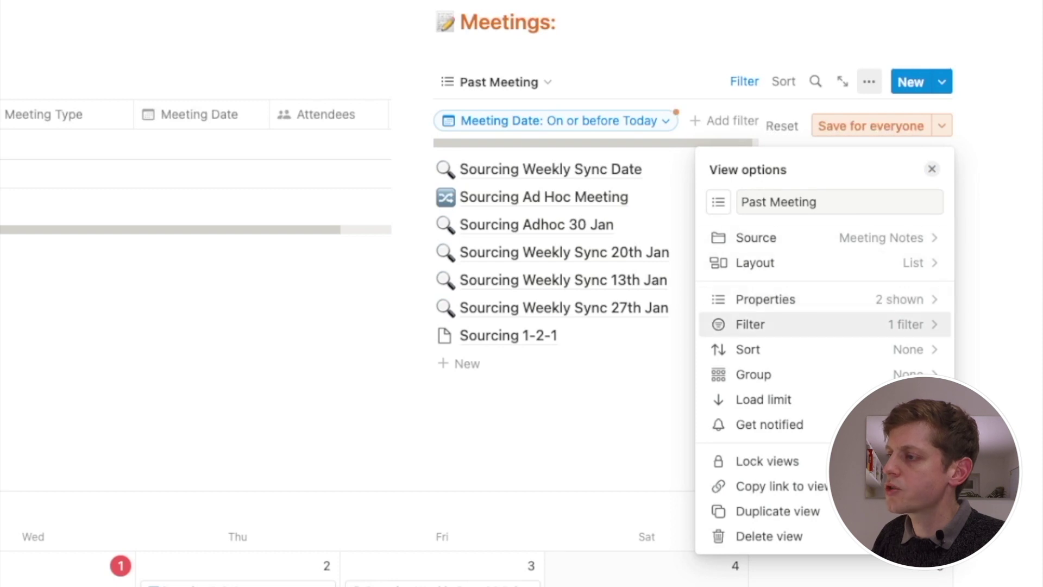
# Sort the Past Meeting view by Meeting Date in descending order and save the view changes for everyone.
pyautogui.click(747, 349)
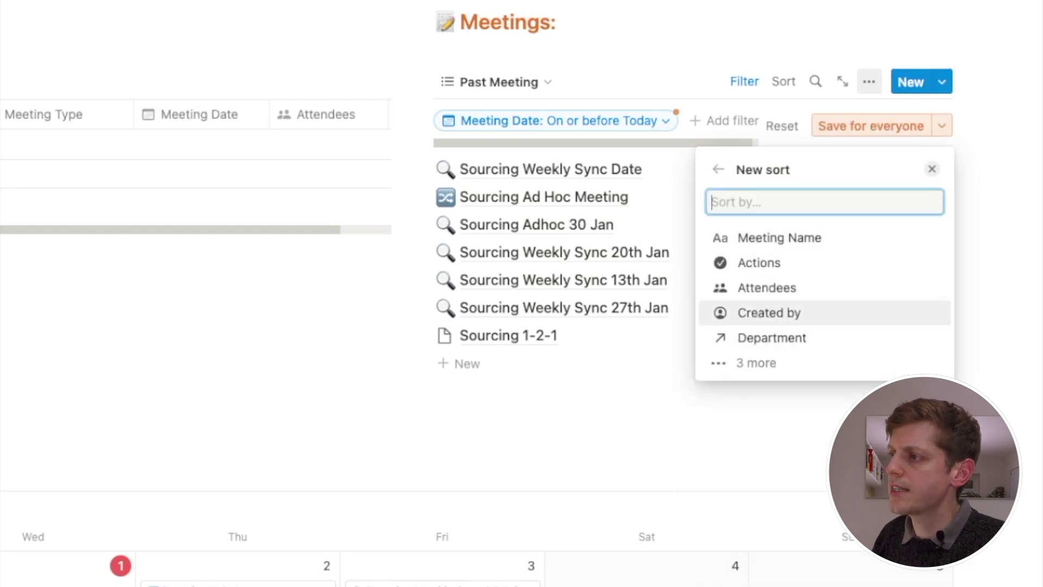
pyautogui.click(755, 361)
pyautogui.click(775, 362)
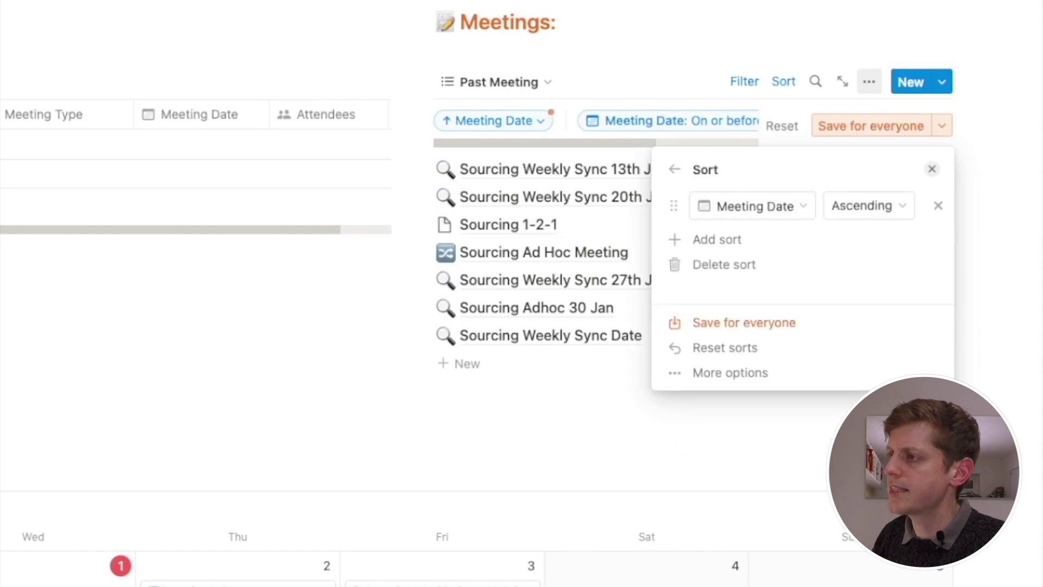
pyautogui.click(868, 205)
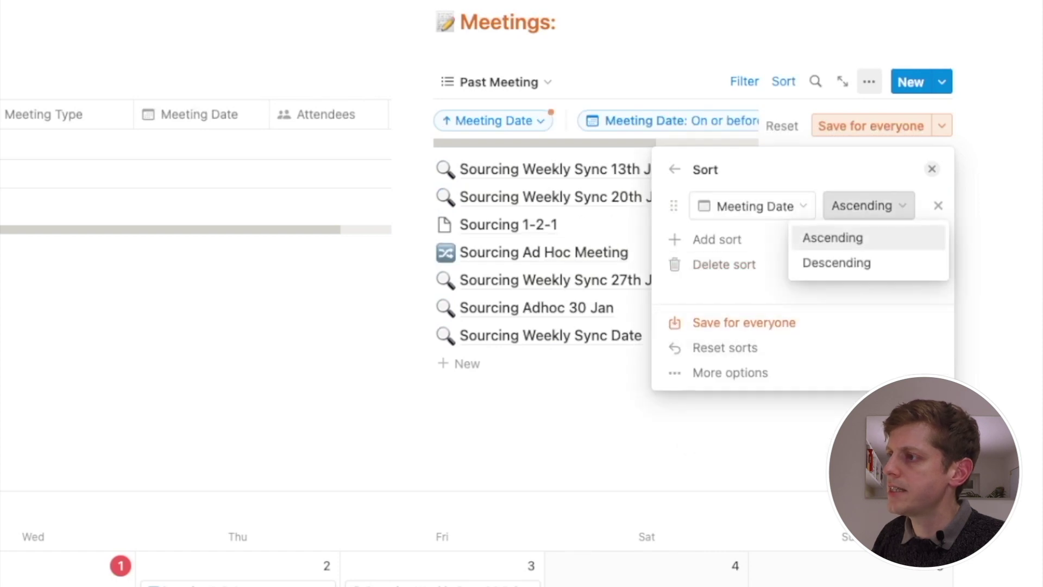
pyautogui.click(838, 261)
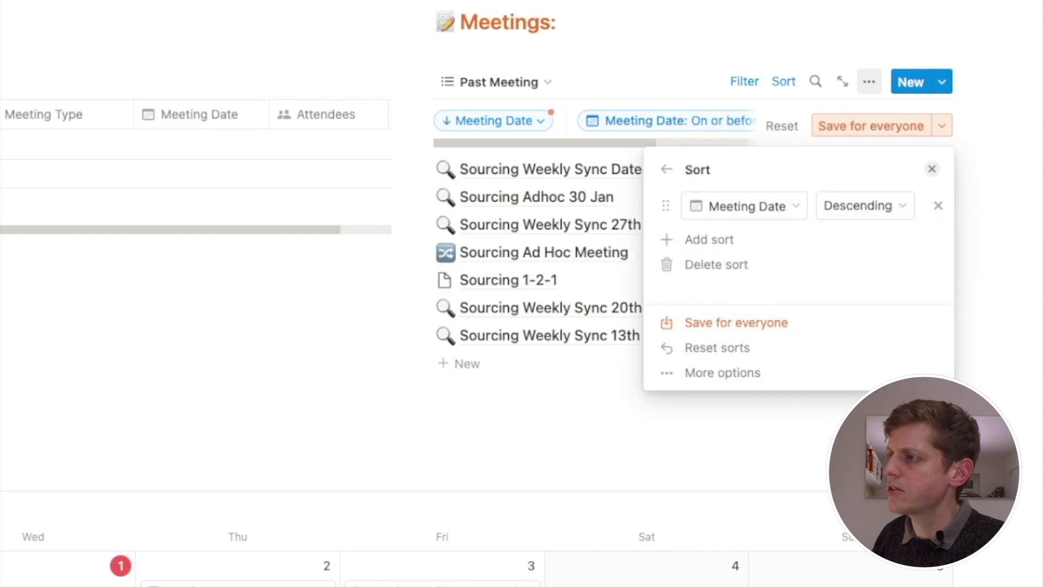
pyautogui.click(667, 169)
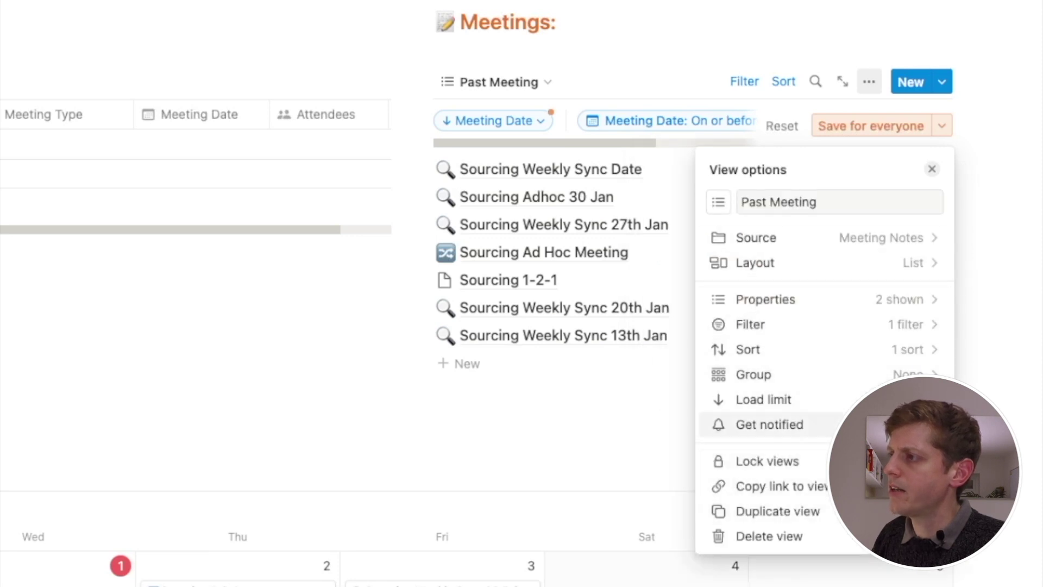
pyautogui.press('Escape')
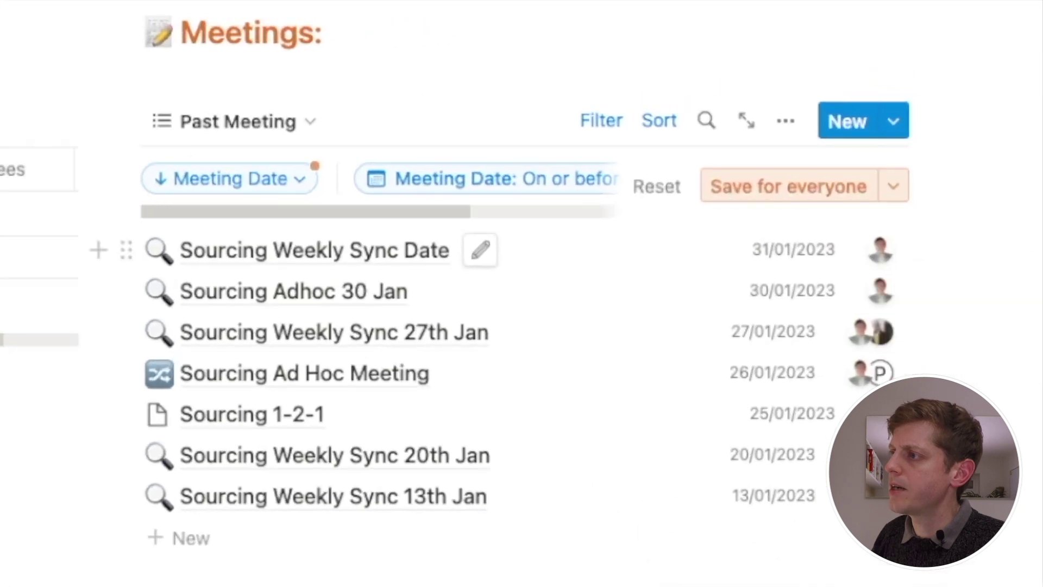
pyautogui.click(871, 126)
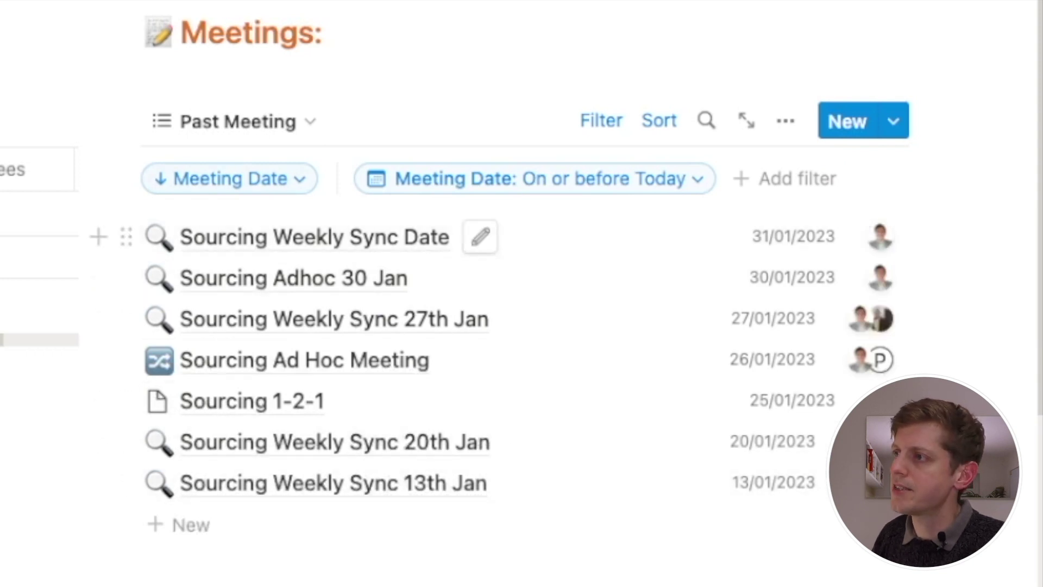
# Switch the Meetings list to the Upcoming Meetings view and back to Past Meeting to compare them.
pyautogui.click(234, 120)
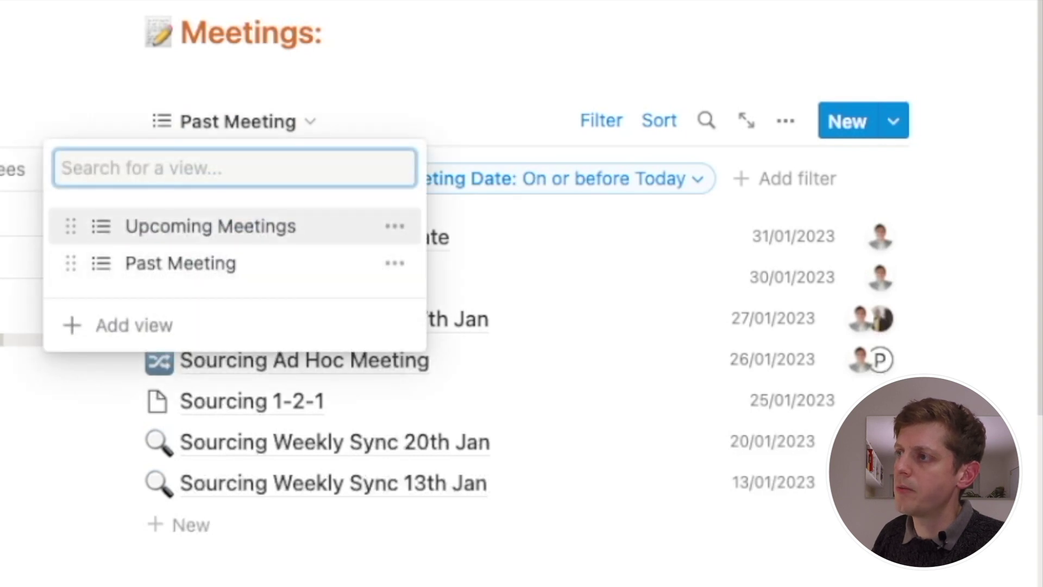
pyautogui.click(210, 226)
pyautogui.click(269, 121)
pyautogui.click(209, 263)
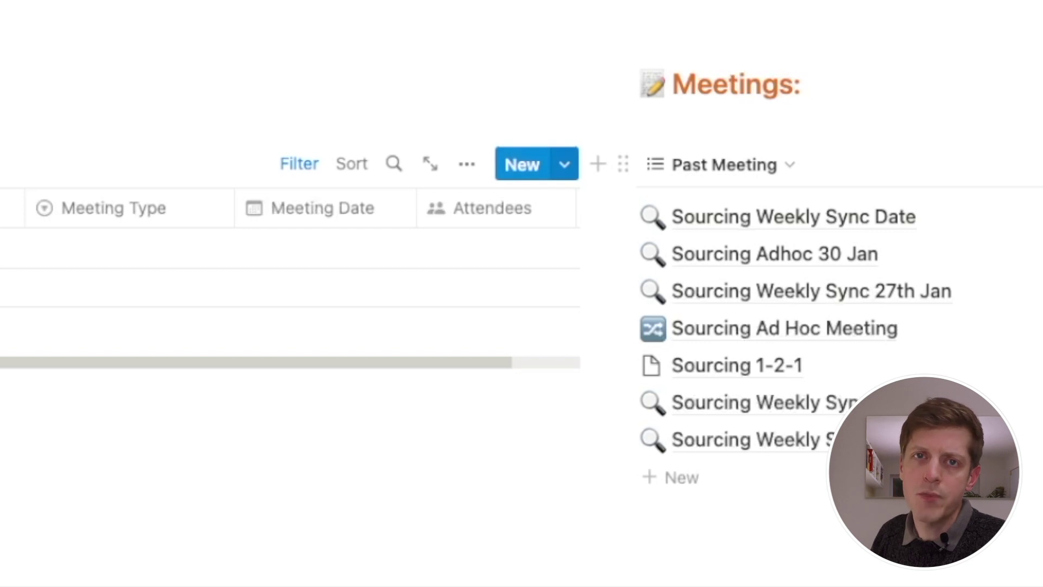
# Create a new Meeting Notes template from the New Team Meeting table and title it "Monthly 1-2-1".
pyautogui.click(564, 164)
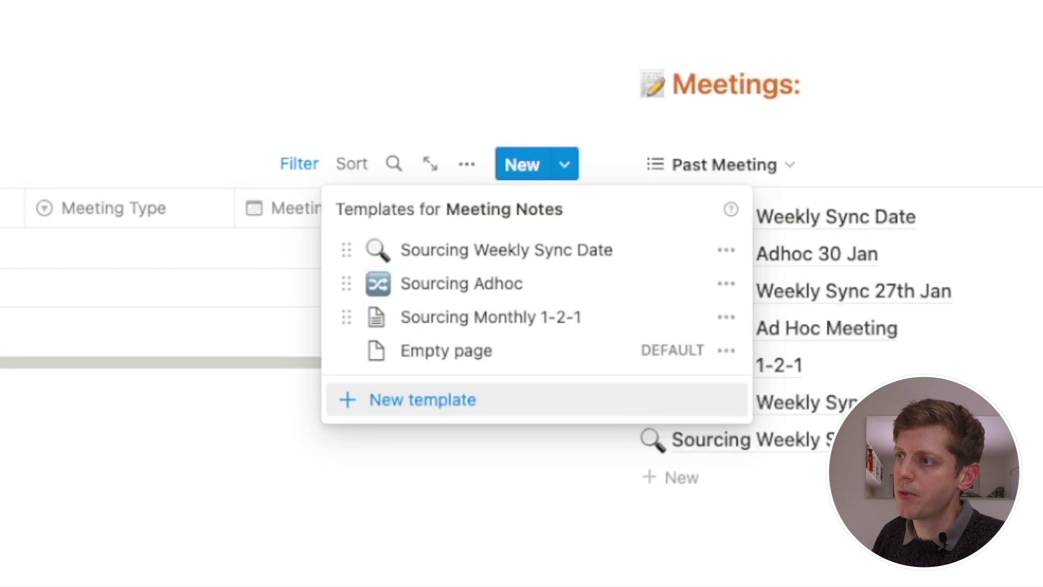
pyautogui.click(413, 400)
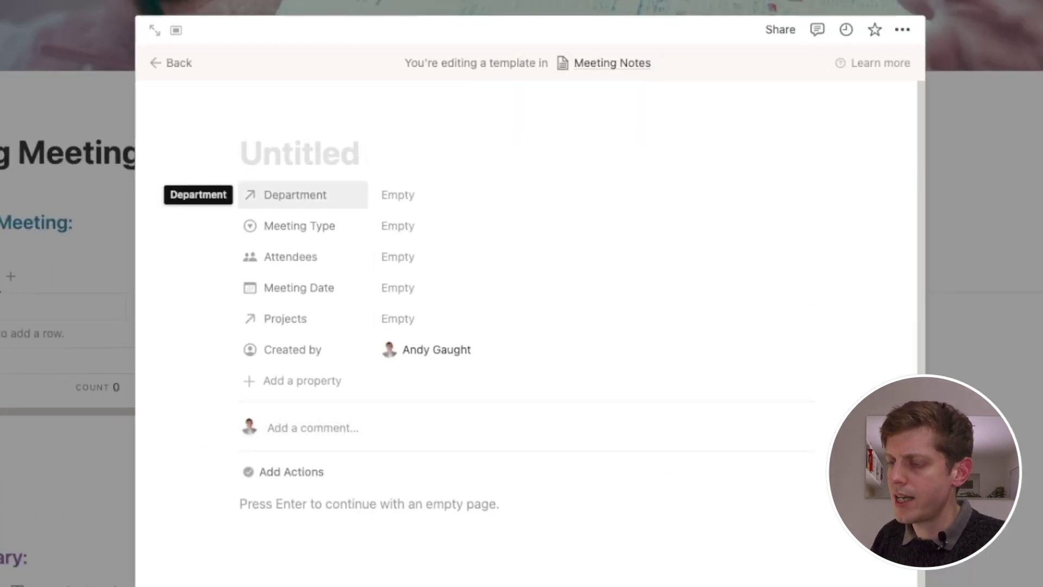
pyautogui.write('Monthly 1-2-1')
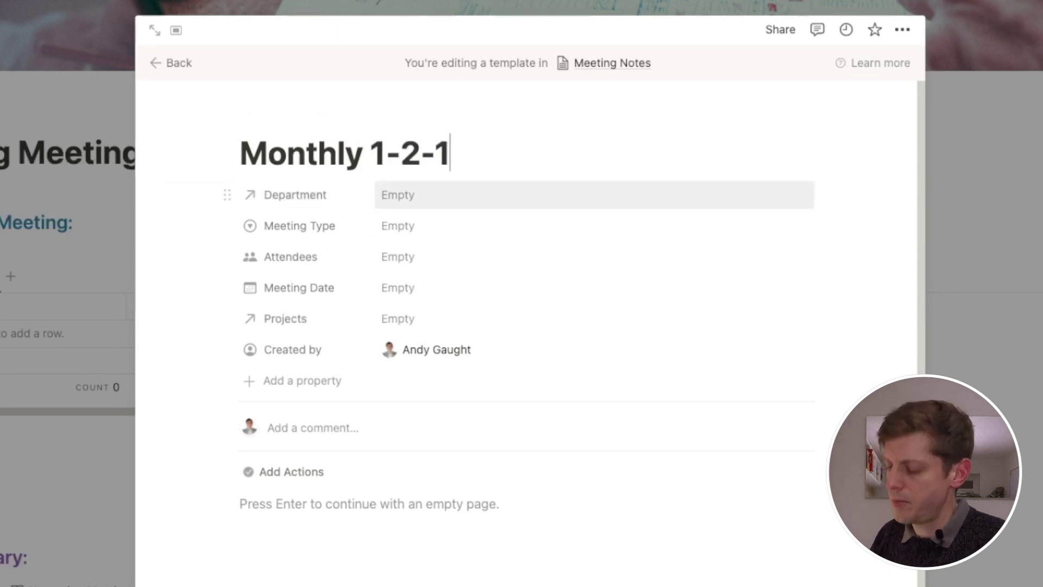
# Set the template's Department to Sourcing and its Meeting Type to Monthly 1-2-1.
pyautogui.click(398, 195)
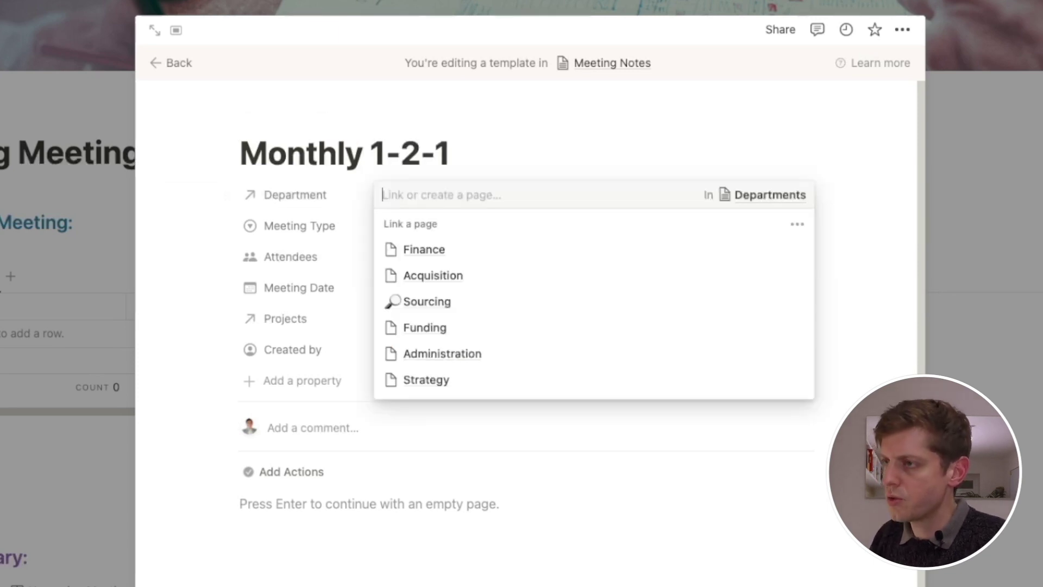
pyautogui.write('Sourcing')
pyautogui.press('Escape')
pyautogui.click(423, 226)
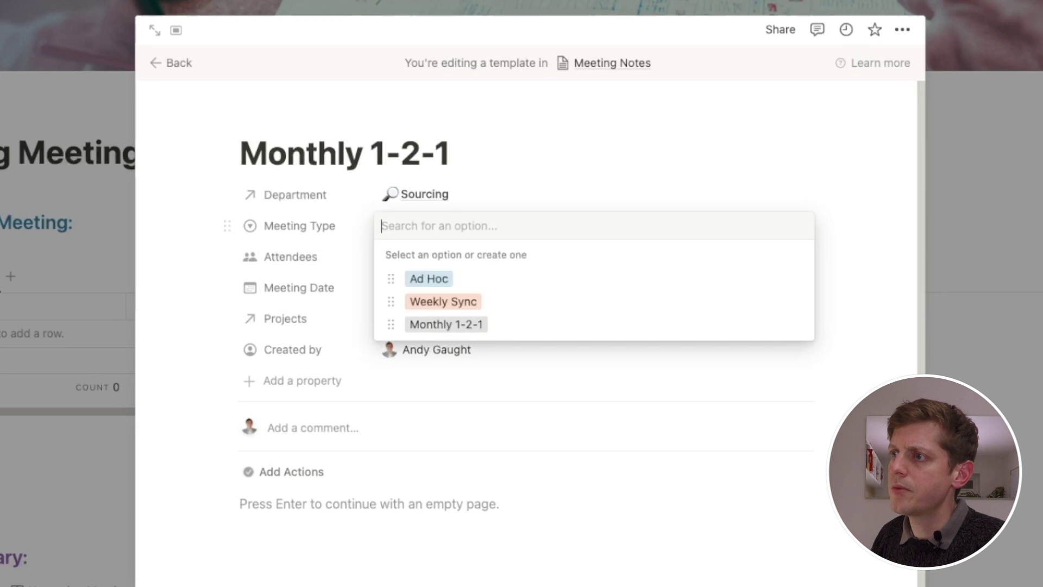
pyautogui.click(447, 324)
# Add the template's creator to its Attendees property.
pyautogui.click(402, 258)
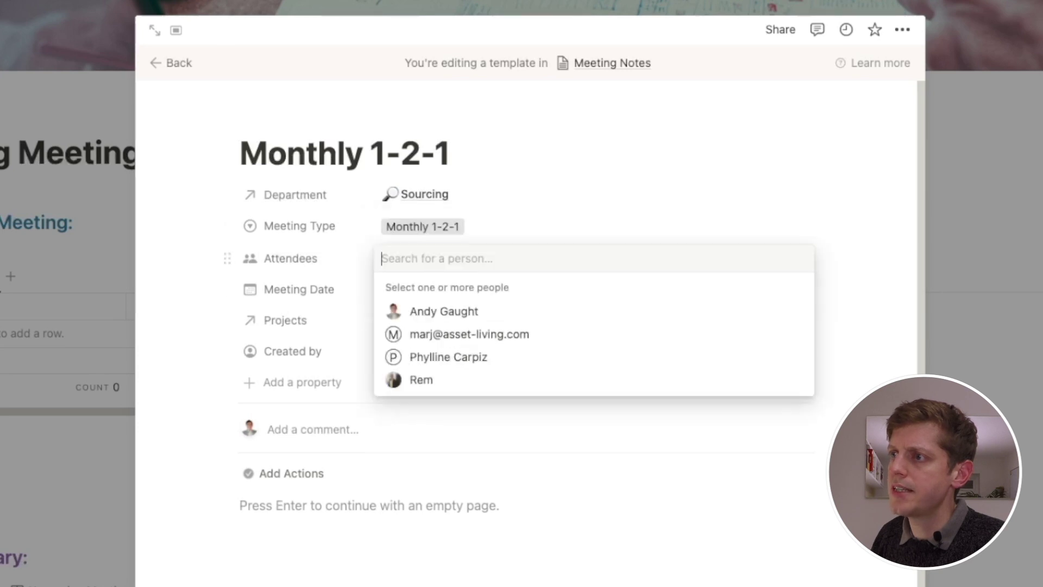
pyautogui.click(430, 309)
pyautogui.press('Escape')
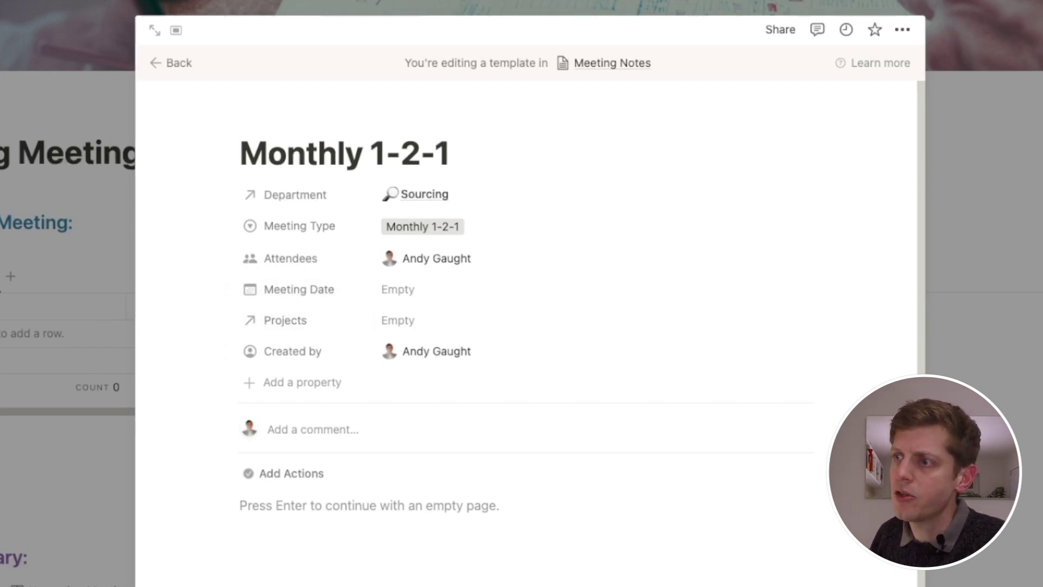
# Write a bold, underlined "Agenda:" heading in the template body with a numbered list of One, Two, Three and AOB below it.
pyautogui.press('Return')
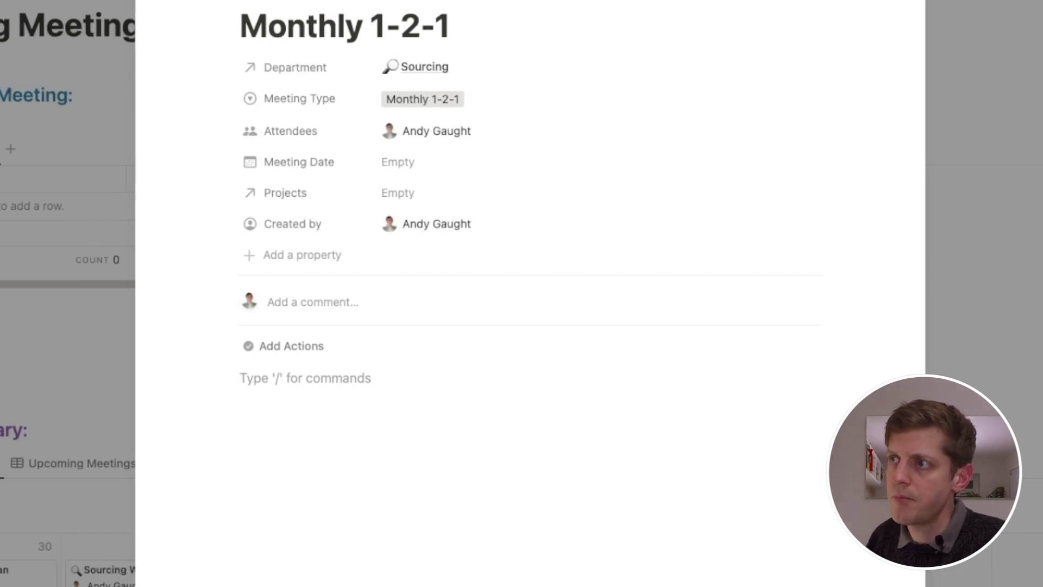
pyautogui.write('Agenda:')
pyautogui.hotkey('shift', 'Home')
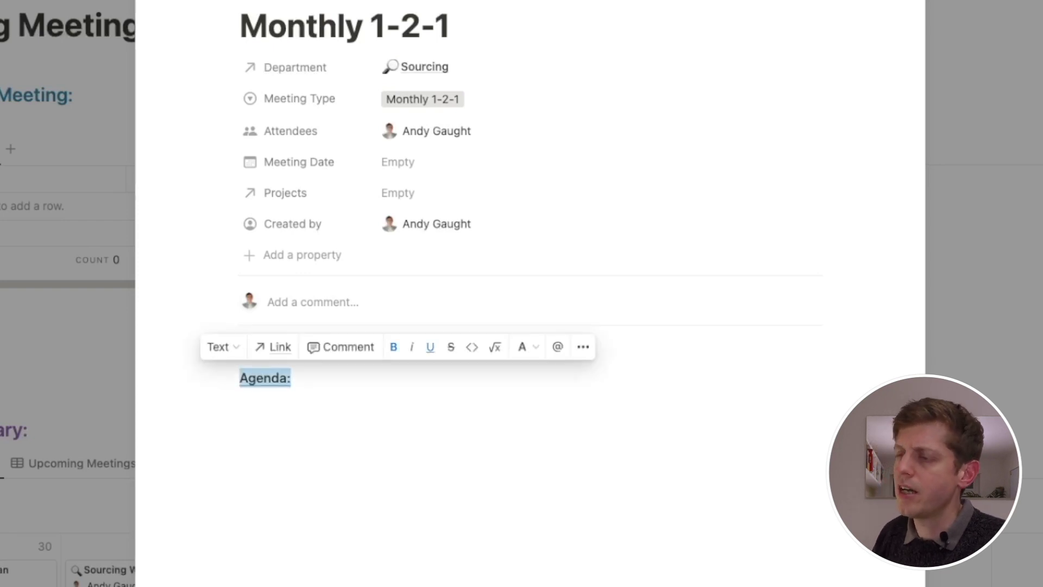
pyautogui.press('Right')
pyautogui.press('Return')
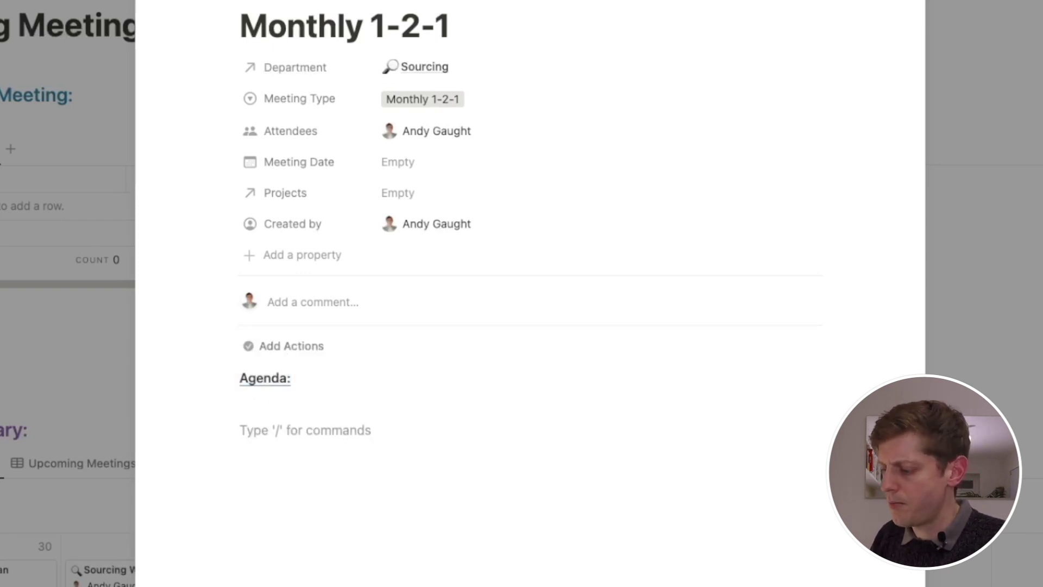
pyautogui.write('1. One')
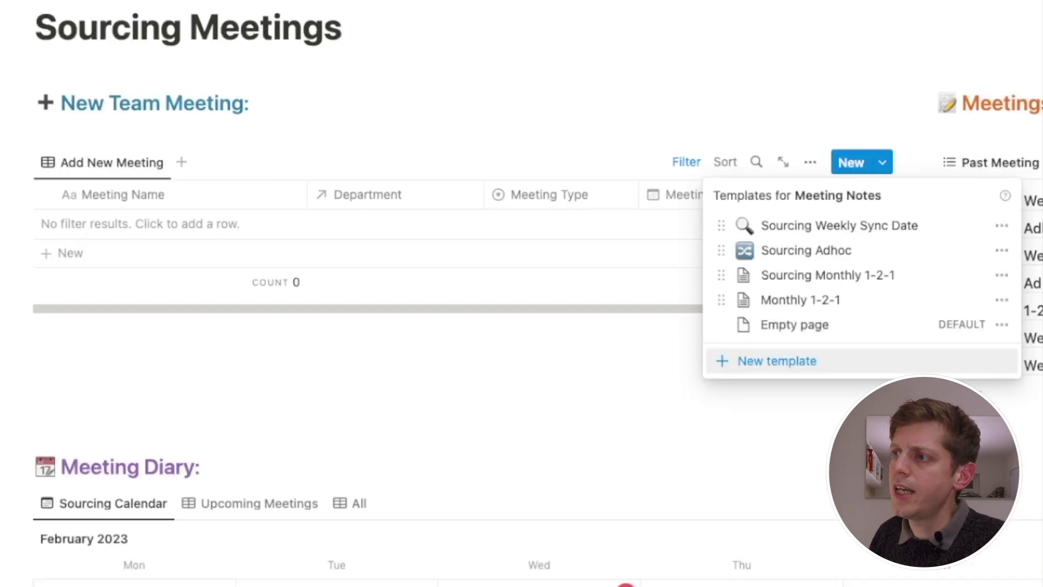
pyautogui.press('Escape')
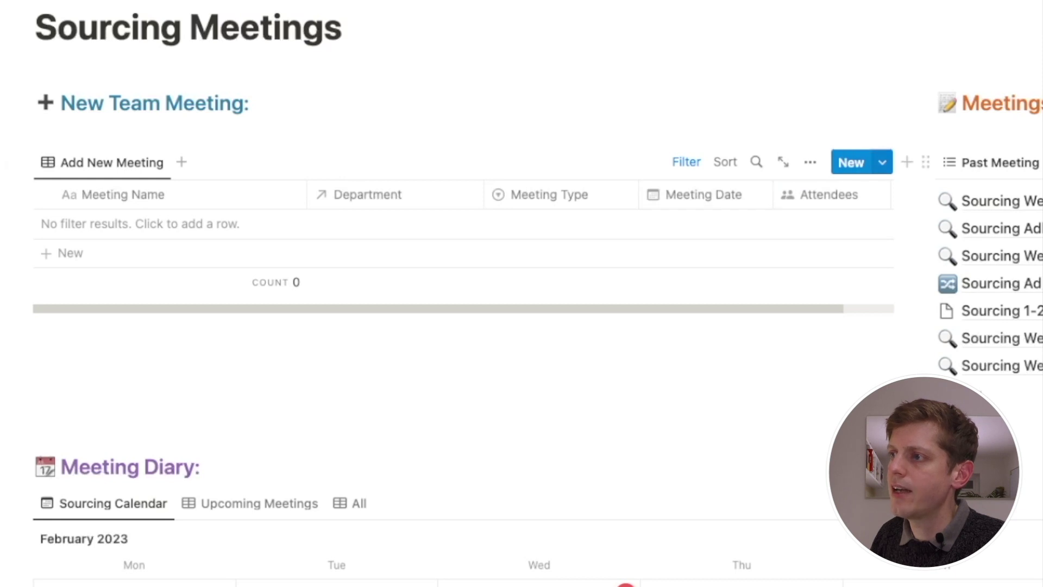
# Create a new meeting in the New Team Meeting table from the Monthly 1-2-1 template.
pyautogui.click(882, 162)
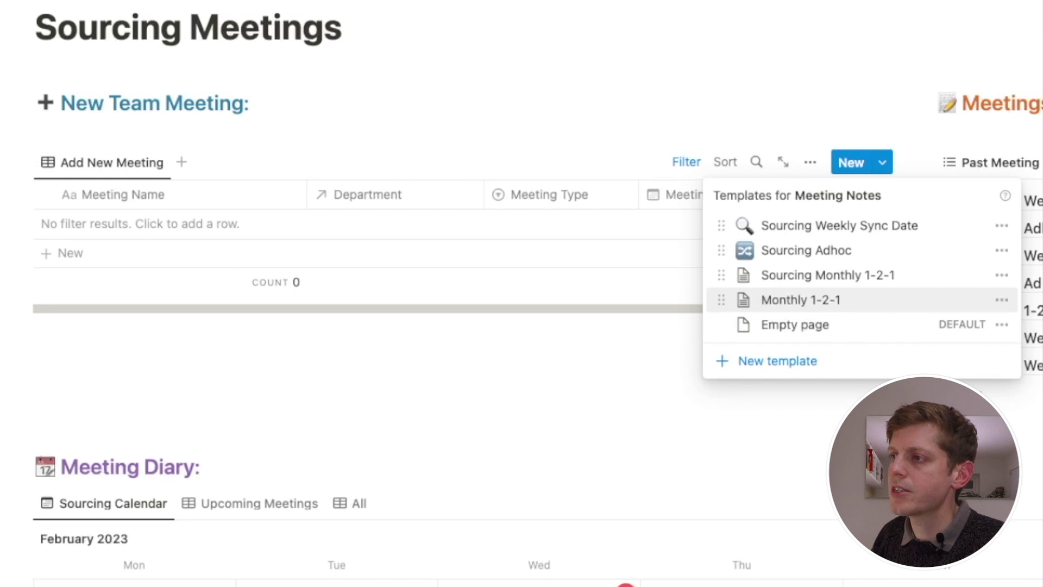
pyautogui.click(801, 300)
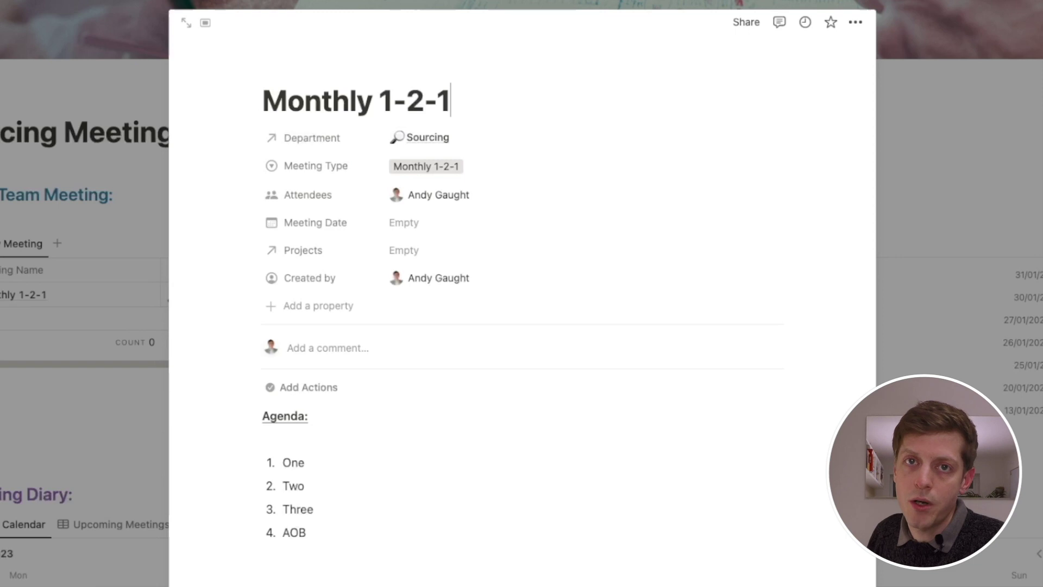
pyautogui.press('Escape')
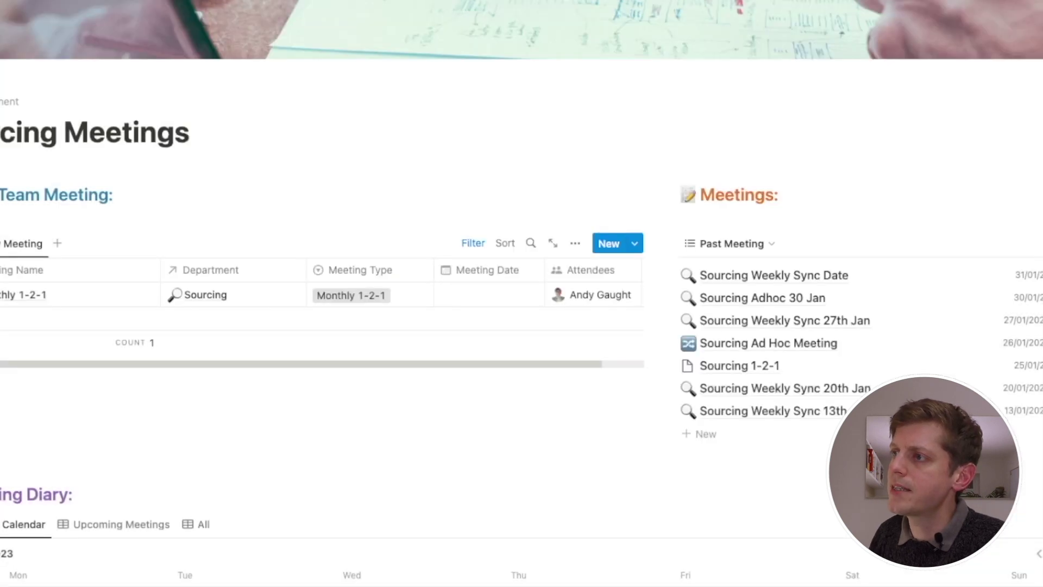
# Look at the options available for the Monthly 1-2-1 template in the Meeting Notes template list.
pyautogui.click(635, 243)
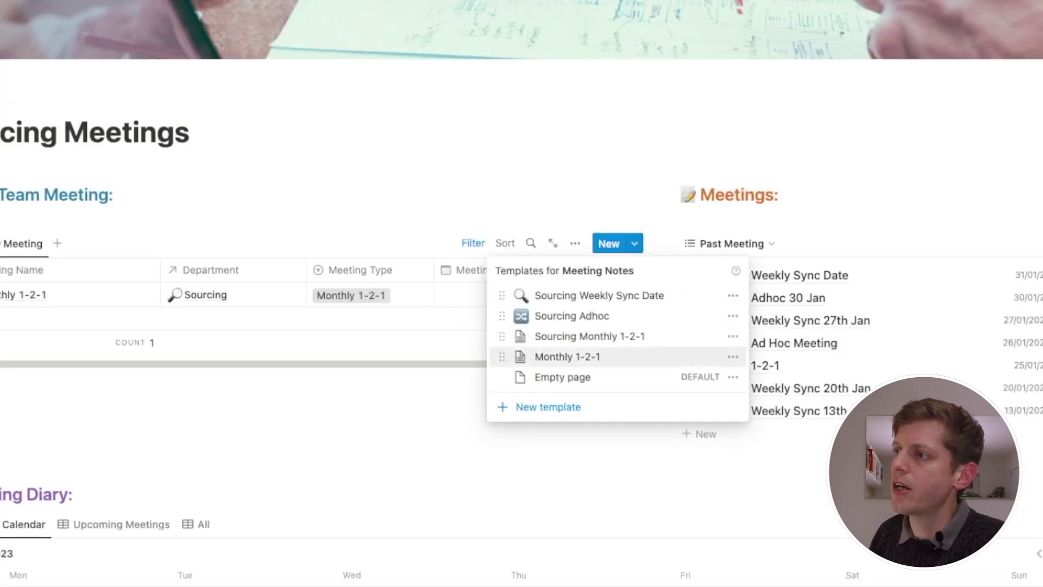
pyautogui.click(732, 356)
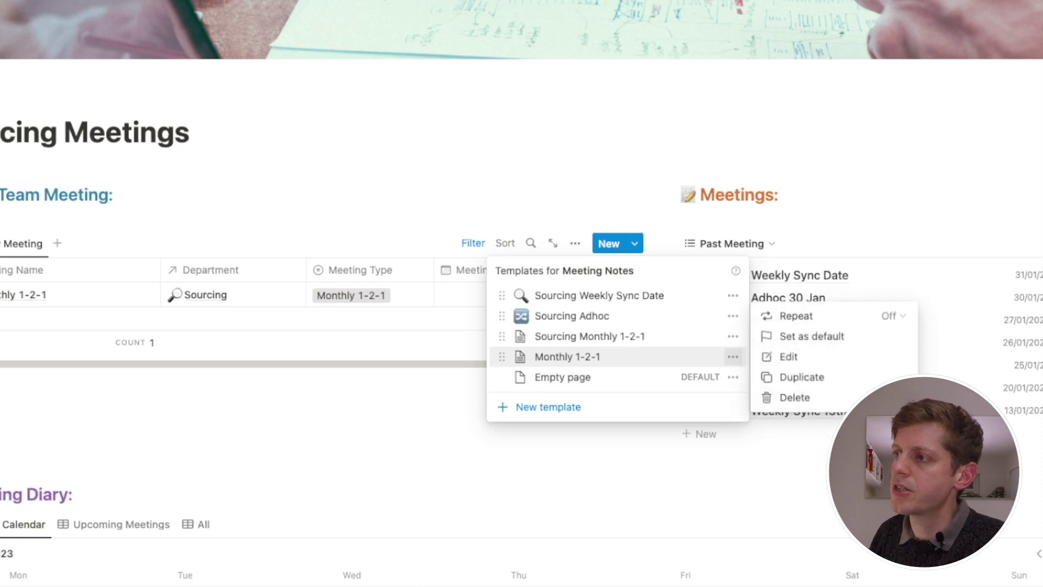
pyautogui.press('Escape')
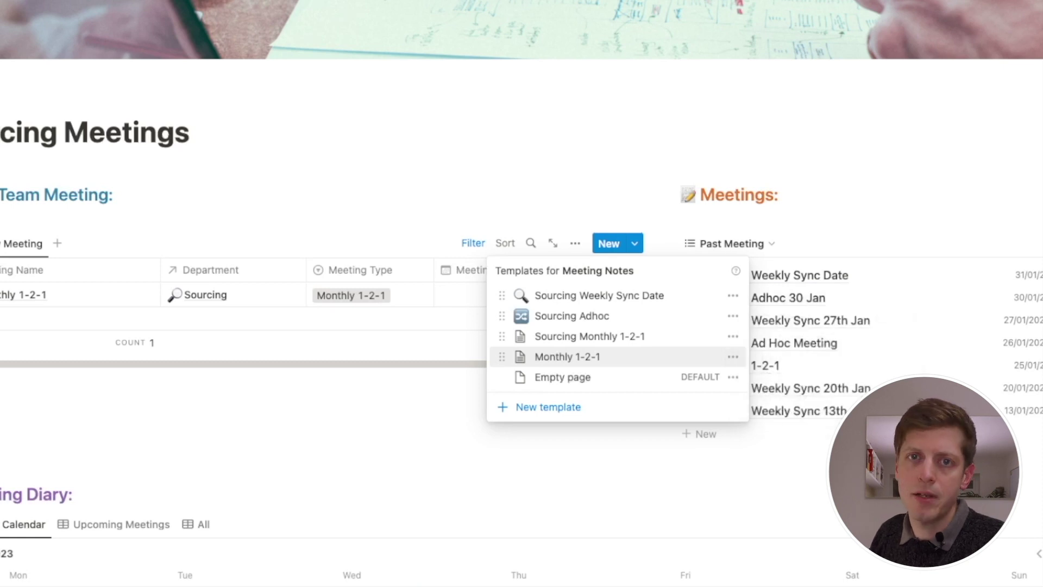